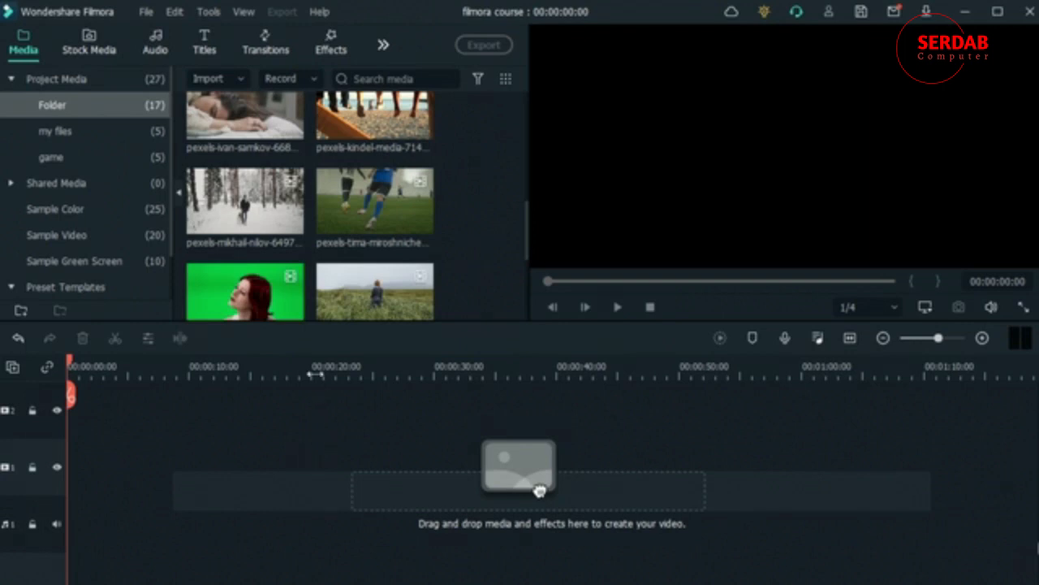
Step: Place the clip of the woman in the grass field at the start of video track 1 and scrub through it
drag(338, 284, 72, 475)
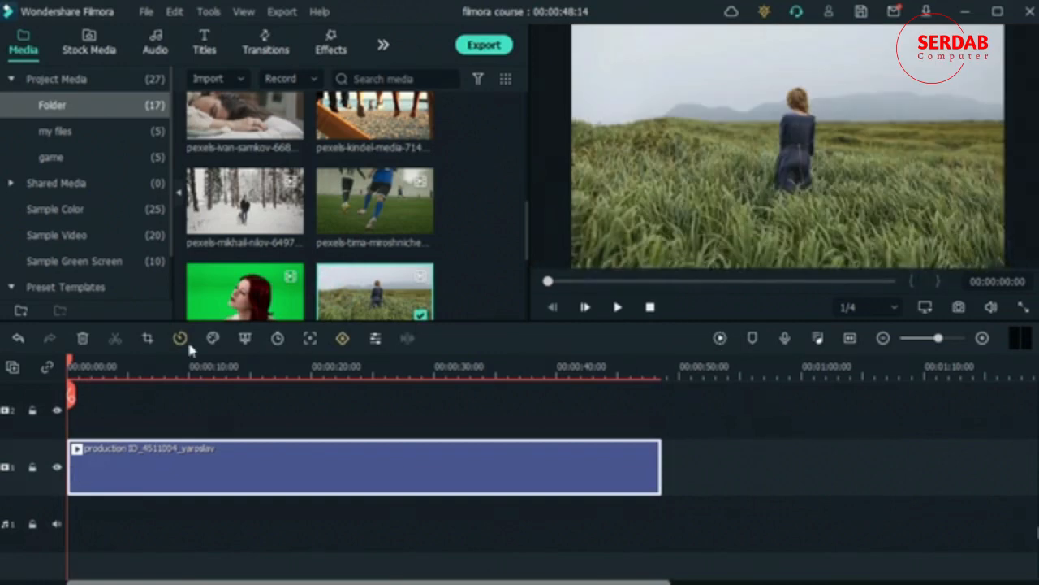
drag(73, 366, 124, 366)
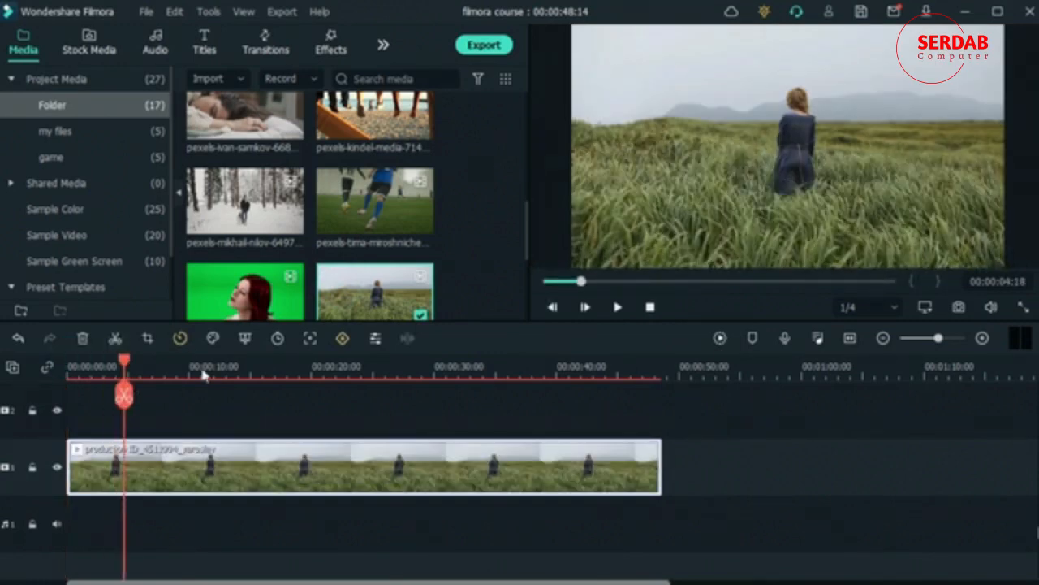
click(202, 370)
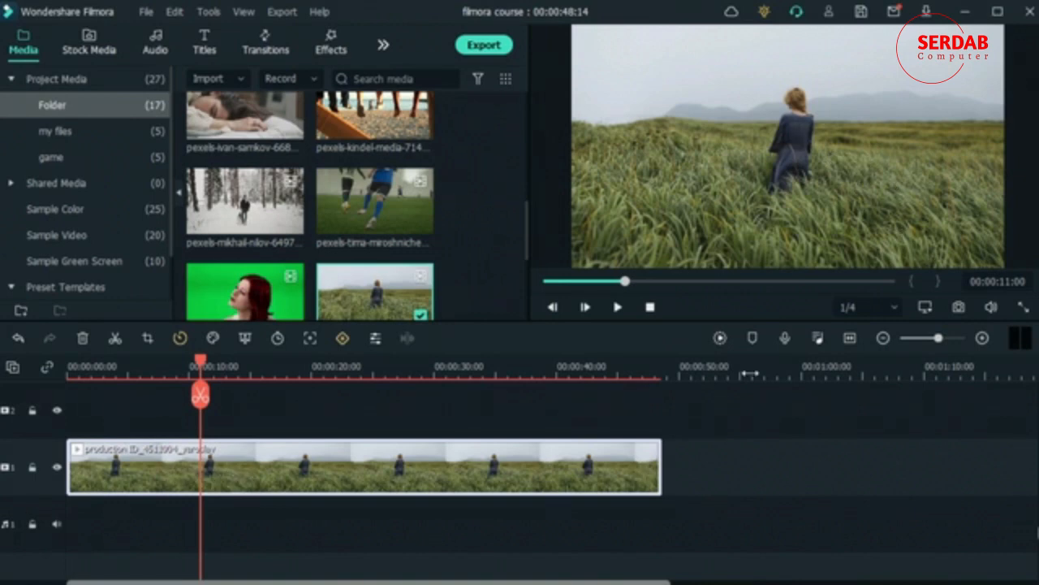
key(Home)
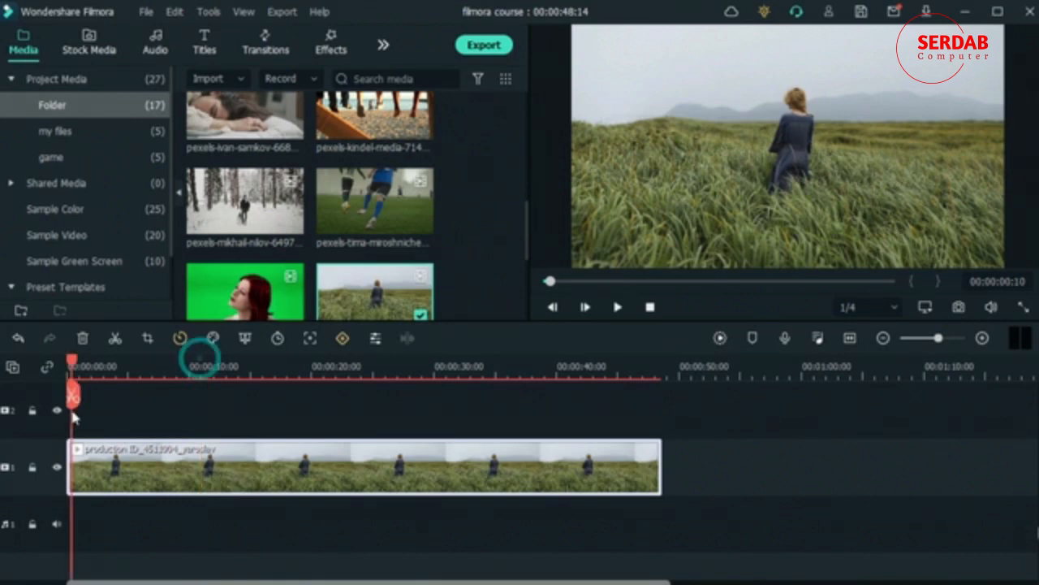
Step: Open Advanced Color Correction for the clip and show its manual adjustment settings
click(213, 338)
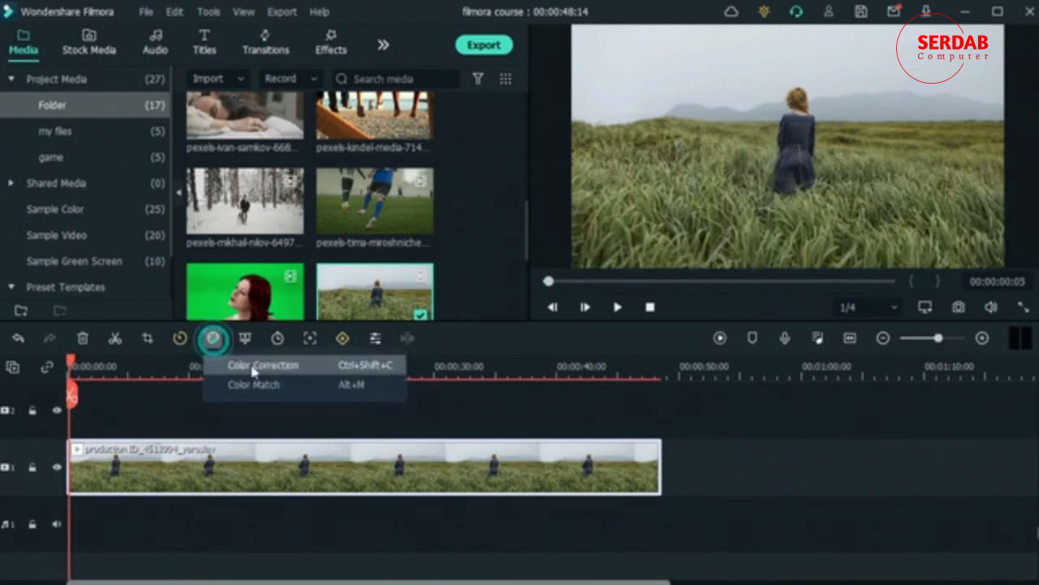
click(251, 364)
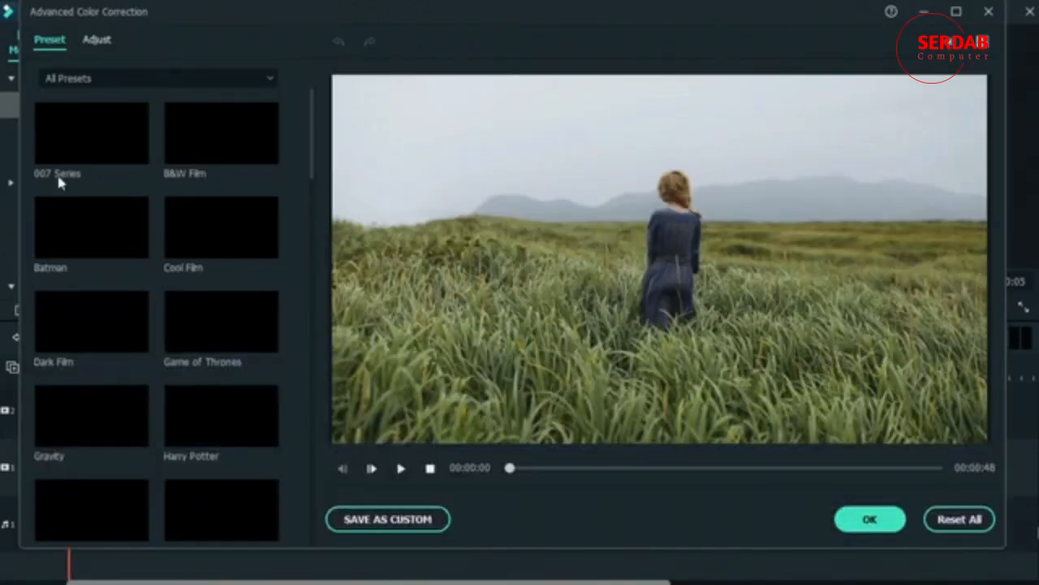
click(98, 40)
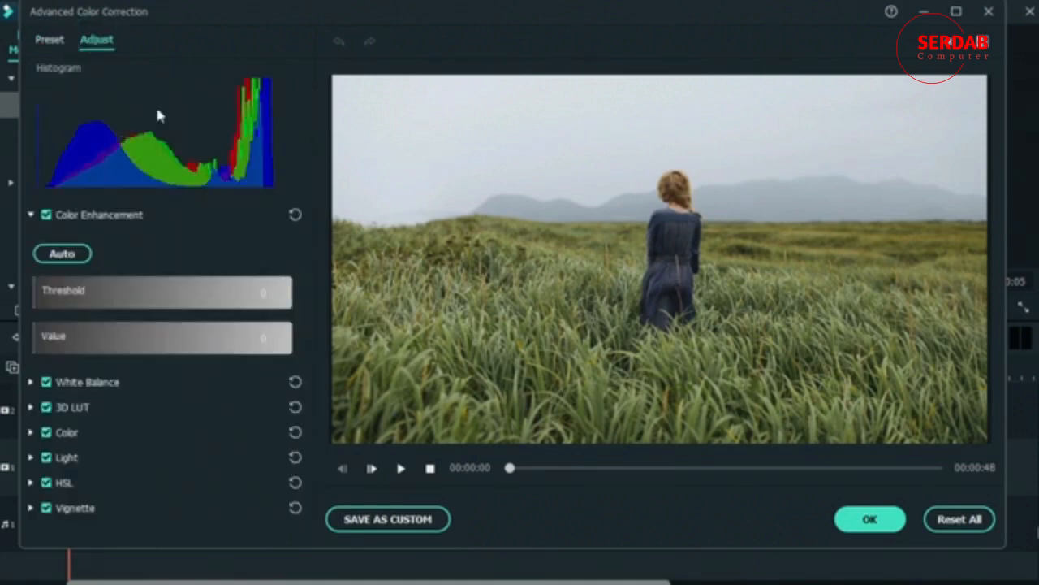
Step: Try a cool white balance temperature of -14.37 and a warm one of 10.16, and reset White Balance
click(30, 382)
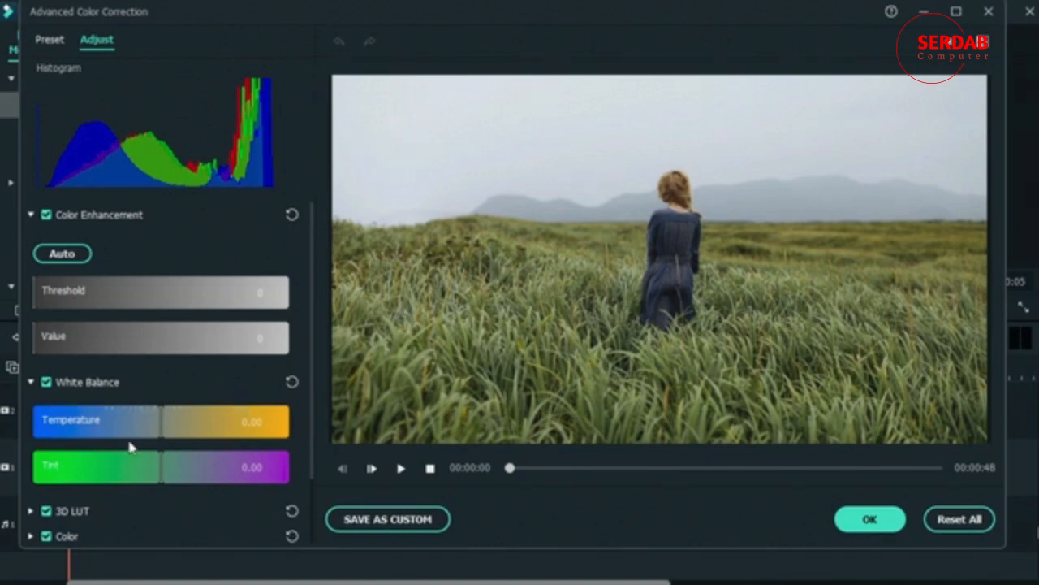
drag(103, 424, 95, 422)
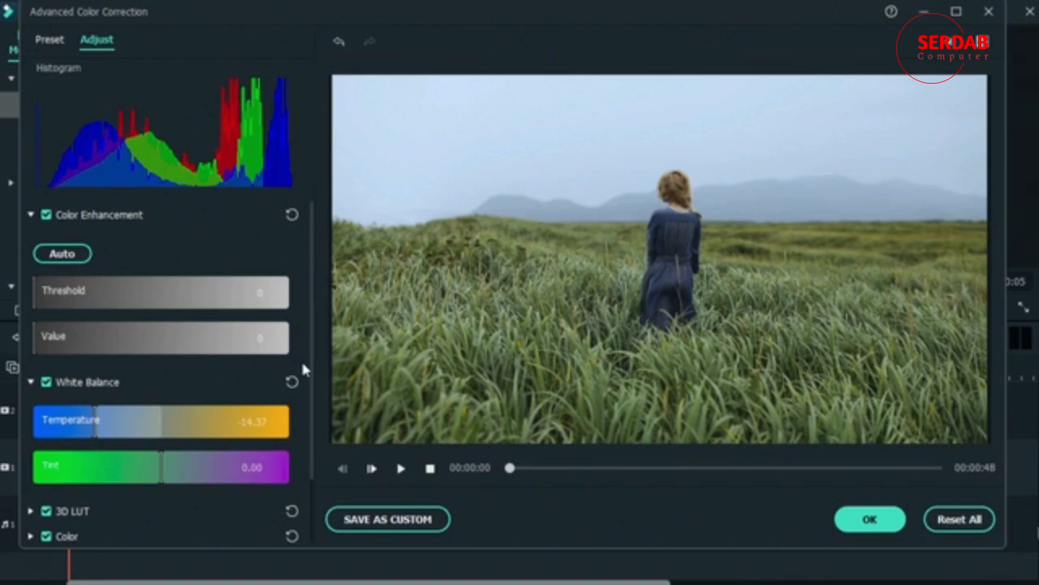
drag(116, 431, 222, 434)
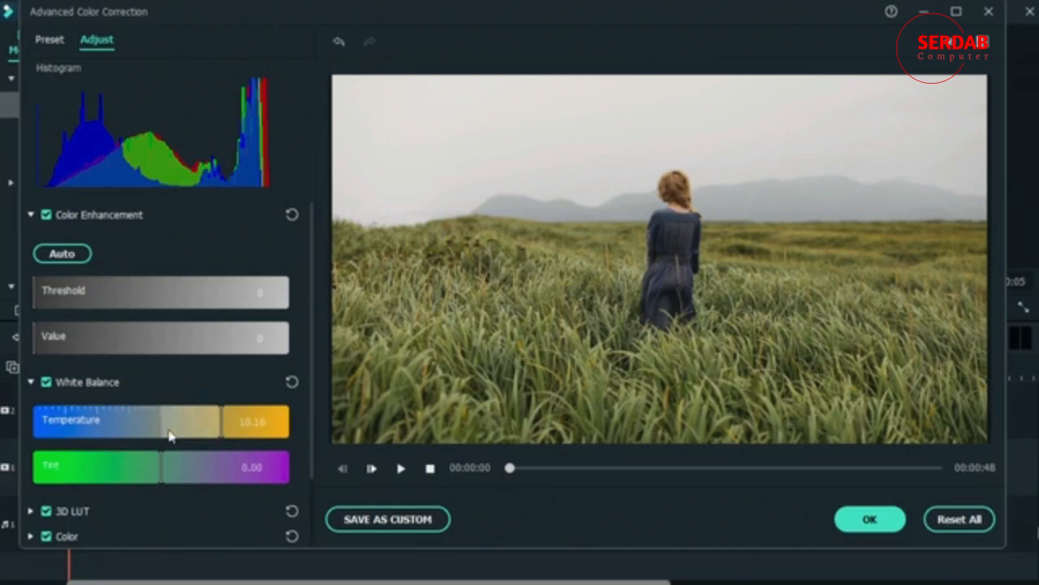
click(291, 381)
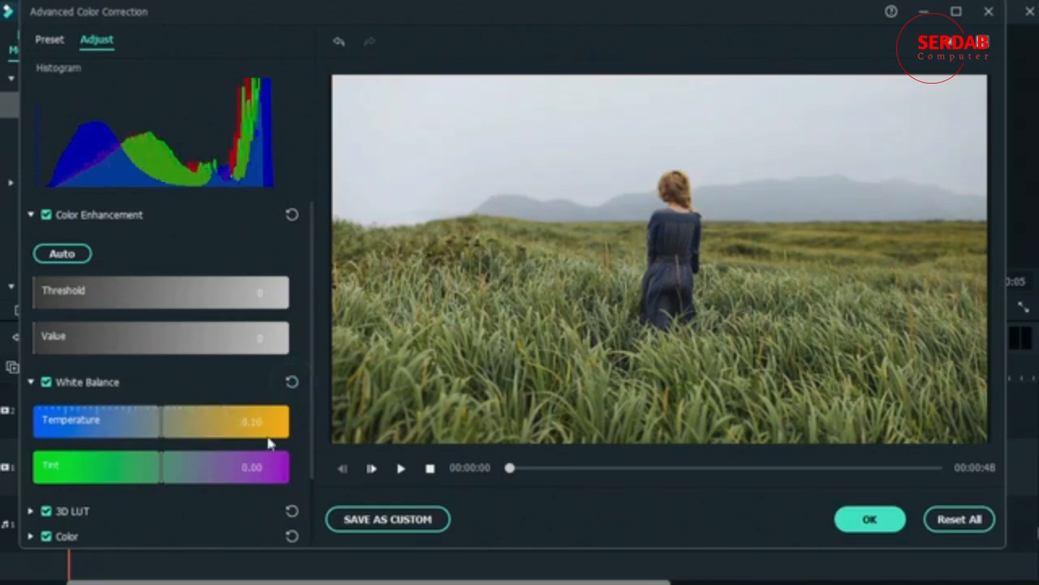
Step: Give the clip a cool green cast with a white balance tint of -5.39 and a temperature of -23.00
drag(158, 476, 110, 487)
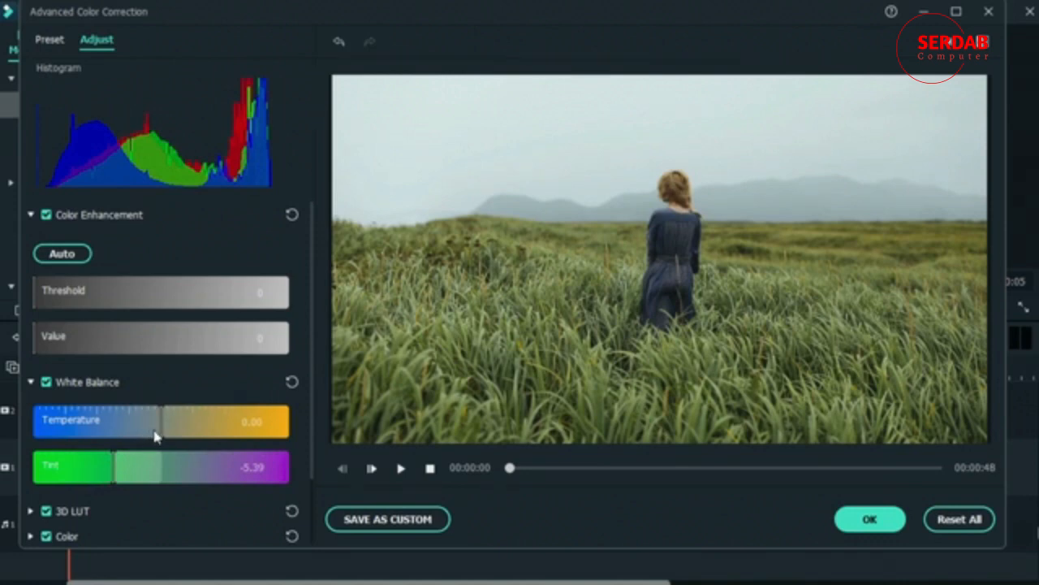
drag(154, 435, 89, 439)
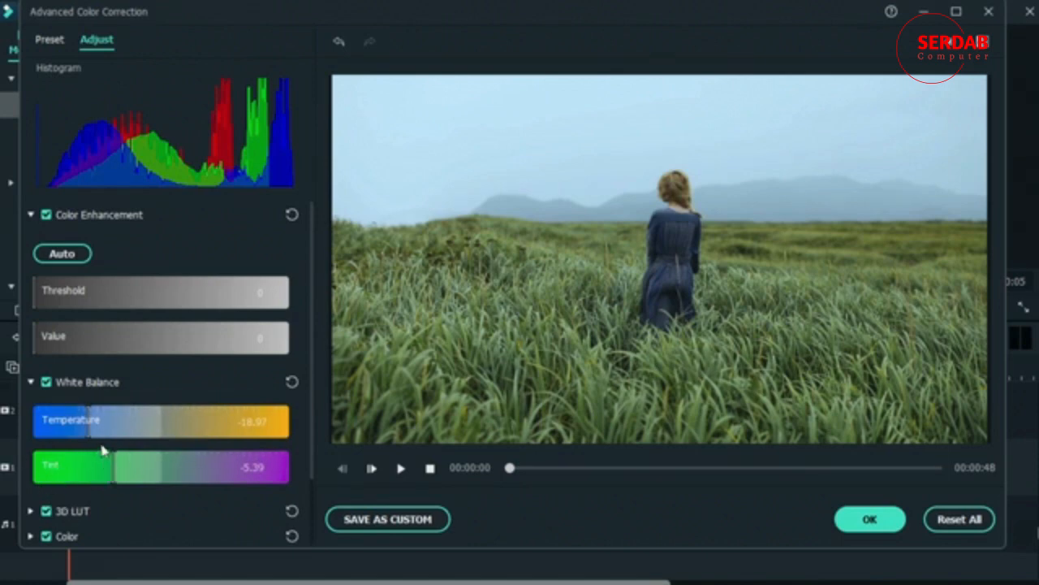
scroll(102, 443, down, 2)
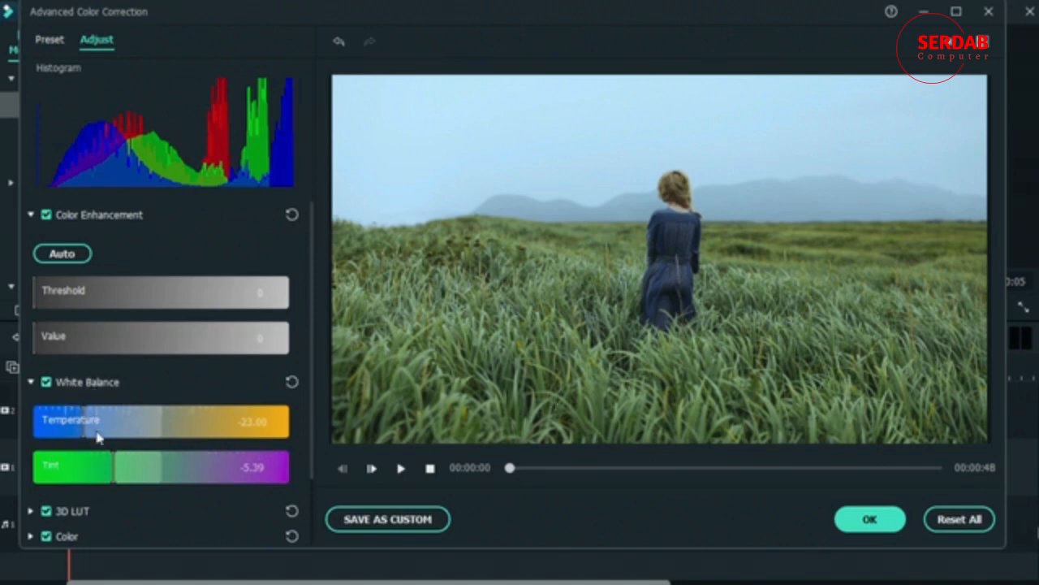
scroll(100, 501, down, 2)
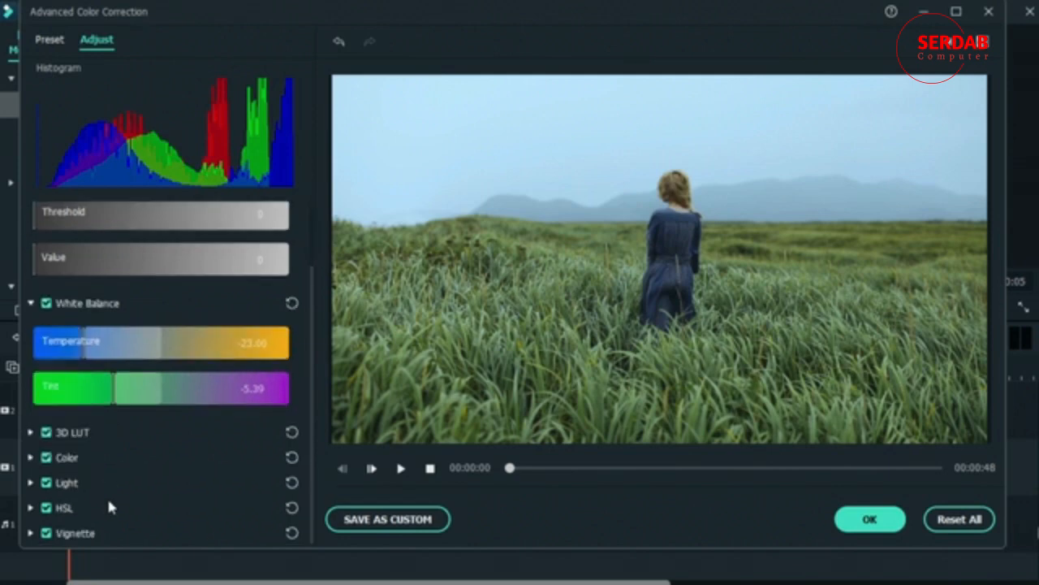
Step: Darken the clip's light by setting Shadows to -68, Blacks to -20 and Whites to -12
click(28, 482)
scroll(101, 503, down, 3)
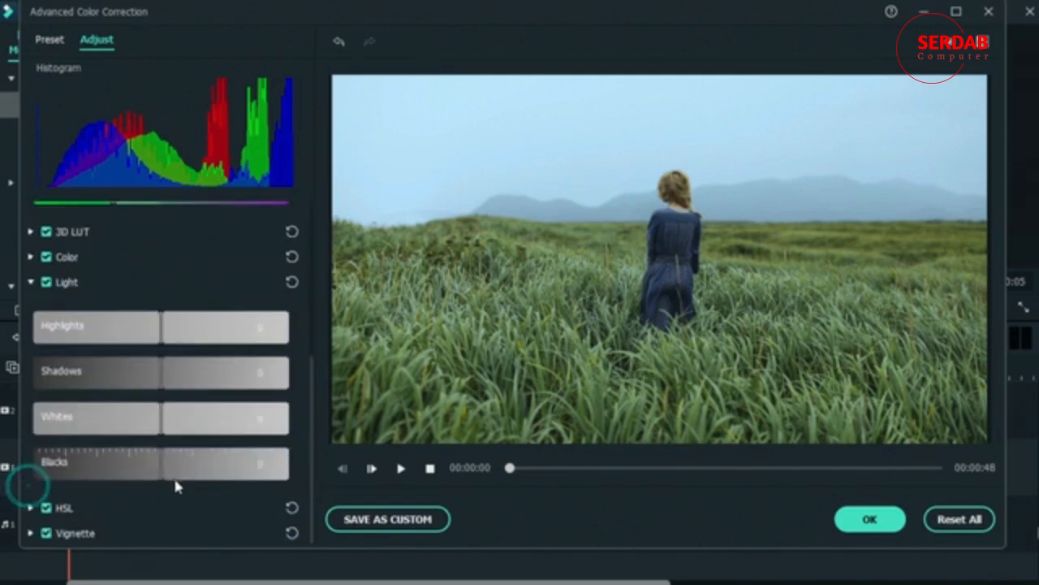
drag(163, 369, 73, 376)
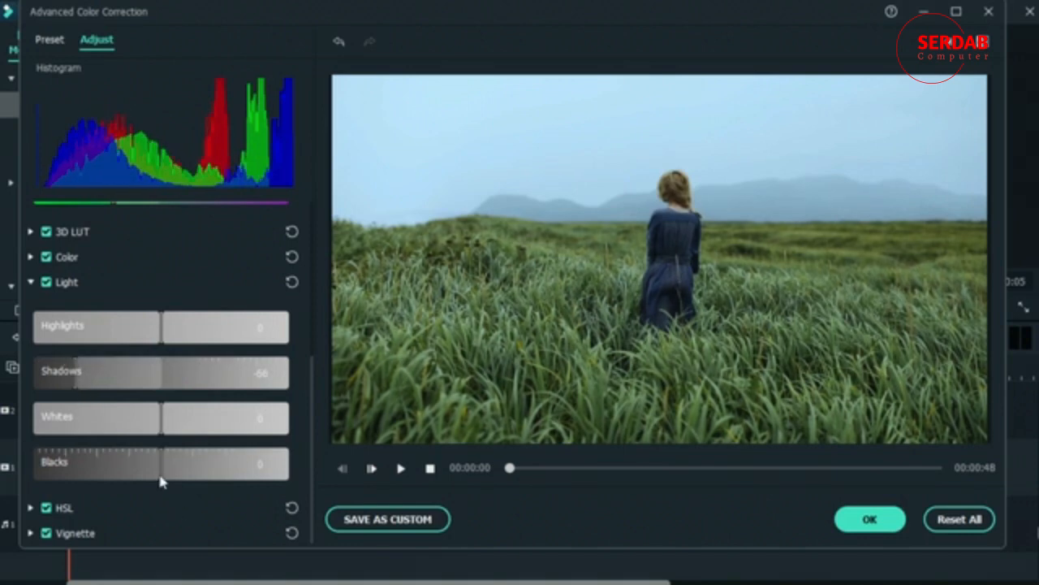
drag(162, 480, 136, 484)
drag(158, 420, 146, 425)
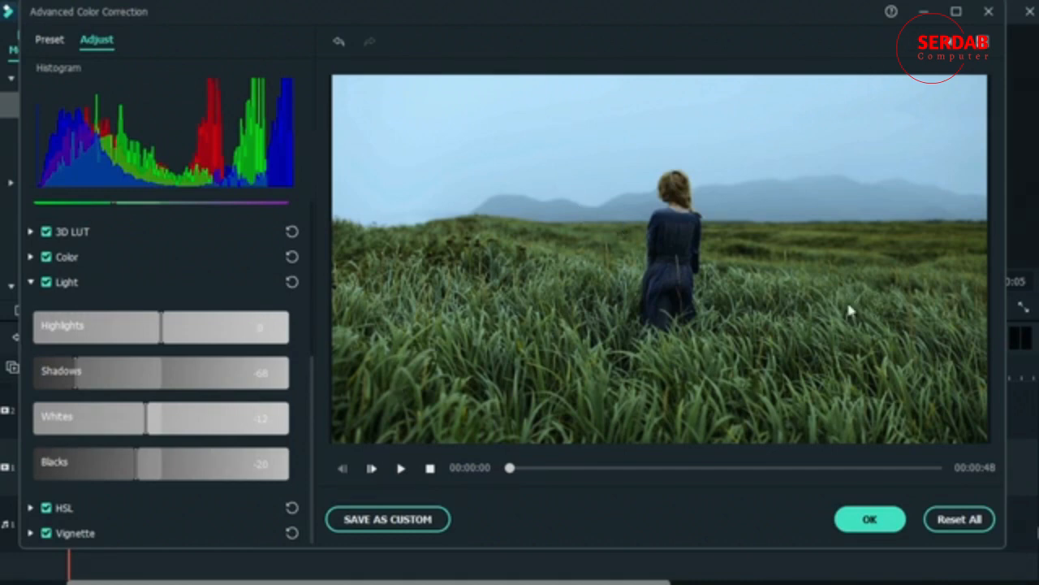
Step: Compare the image with and without the corrections by disabling and re-enabling the Light and White Balance adjustments
click(47, 282)
click(46, 249)
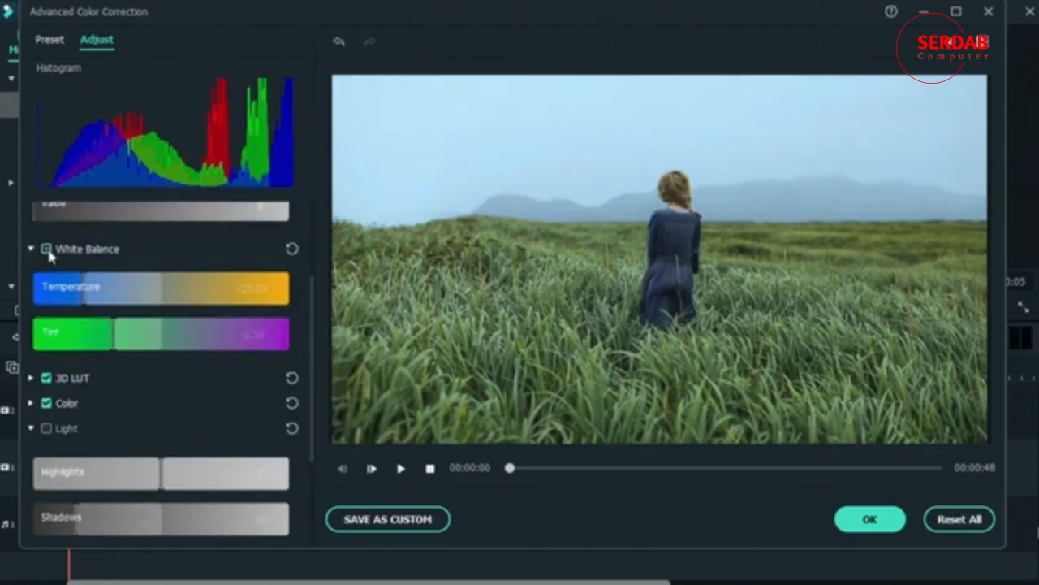
scroll(155, 274, up, 2)
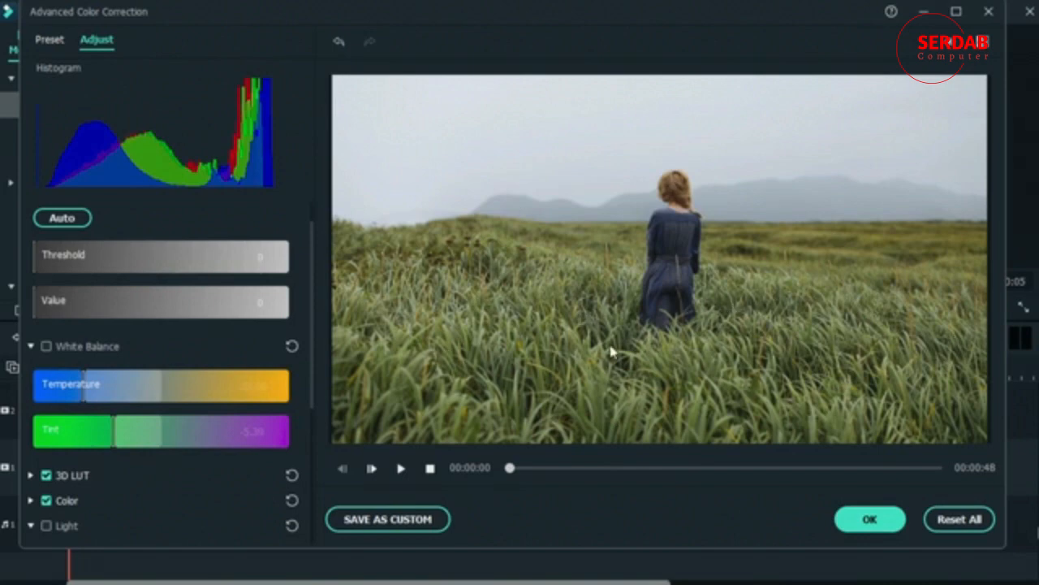
click(45, 347)
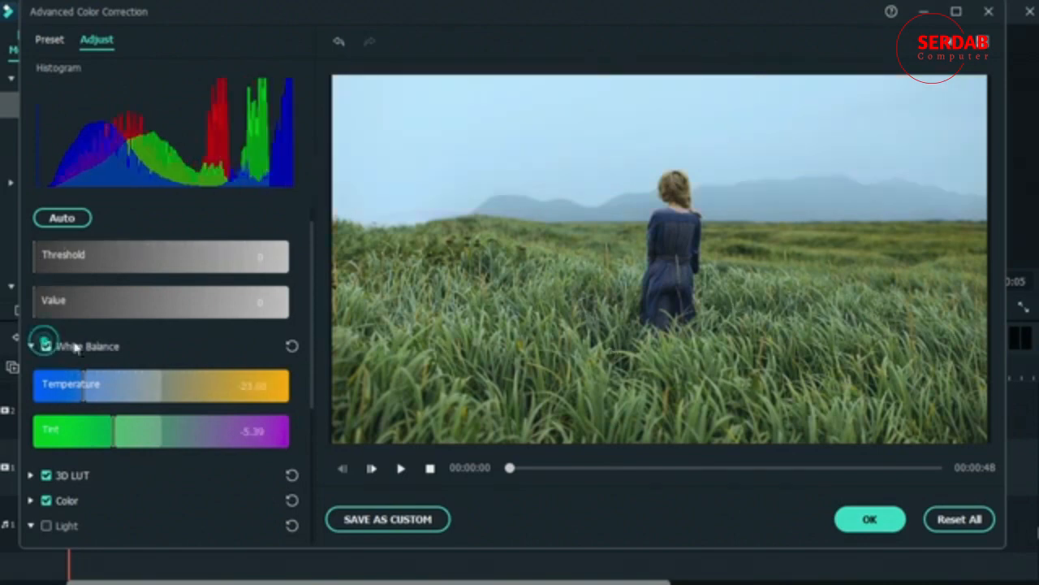
scroll(103, 360, down, 3)
click(46, 332)
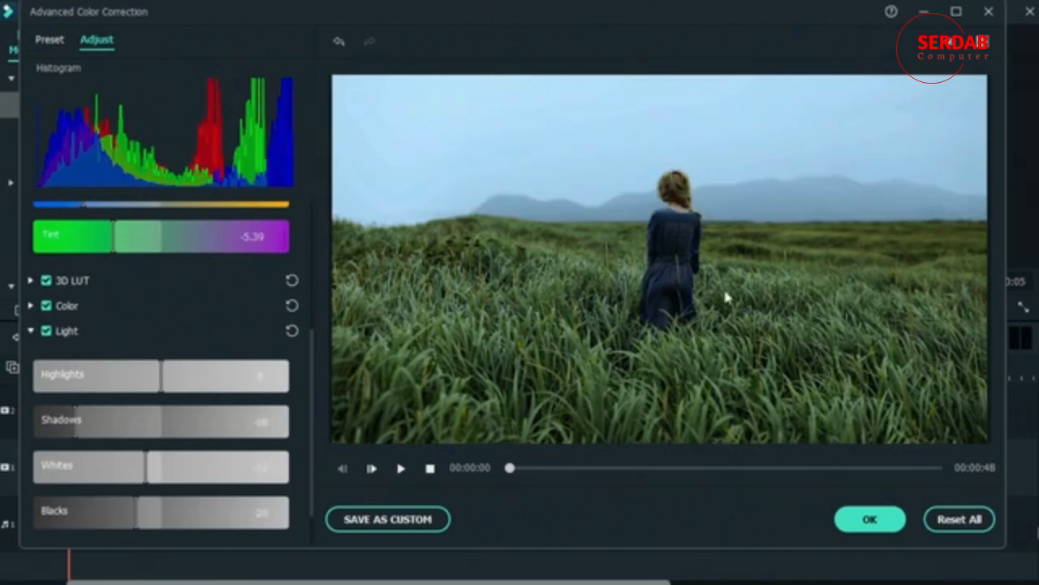
scroll(236, 321, down, 1)
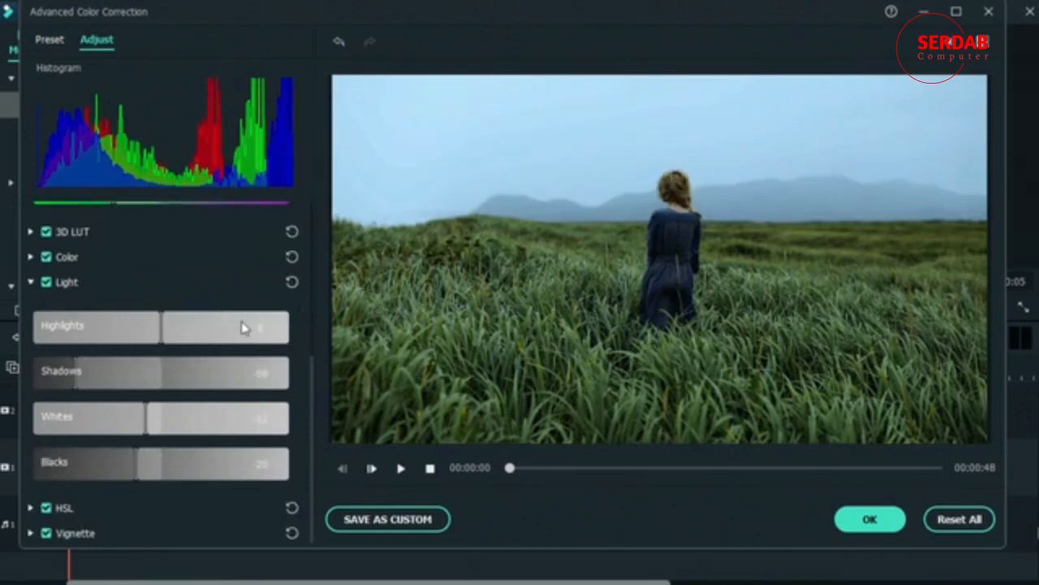
scroll(230, 287, up, 4)
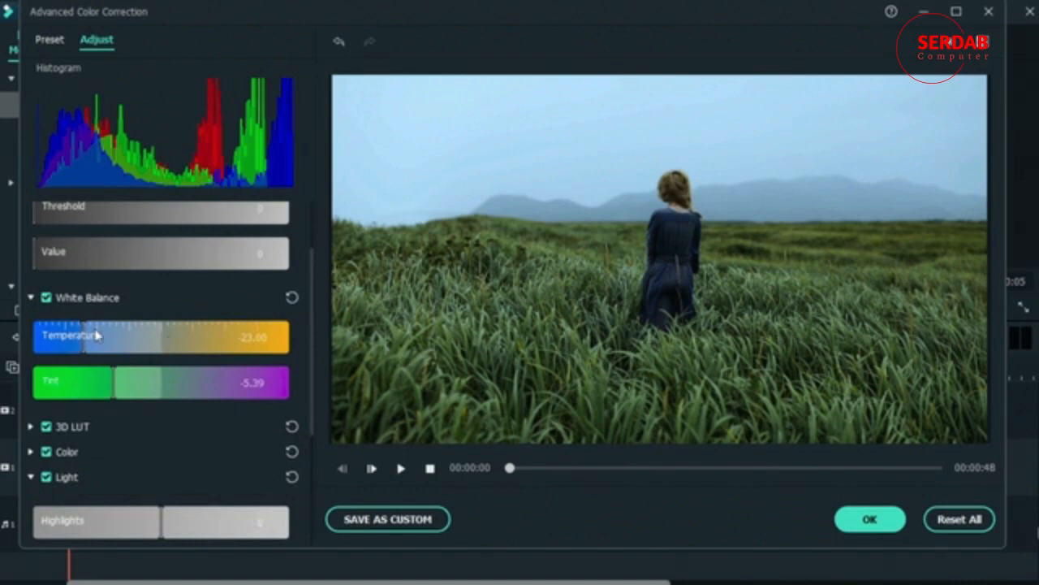
Step: Reset Light and White Balance, and try a warm white balance with temperature 23.00 and tint 8.59 before resetting it
click(292, 477)
click(291, 297)
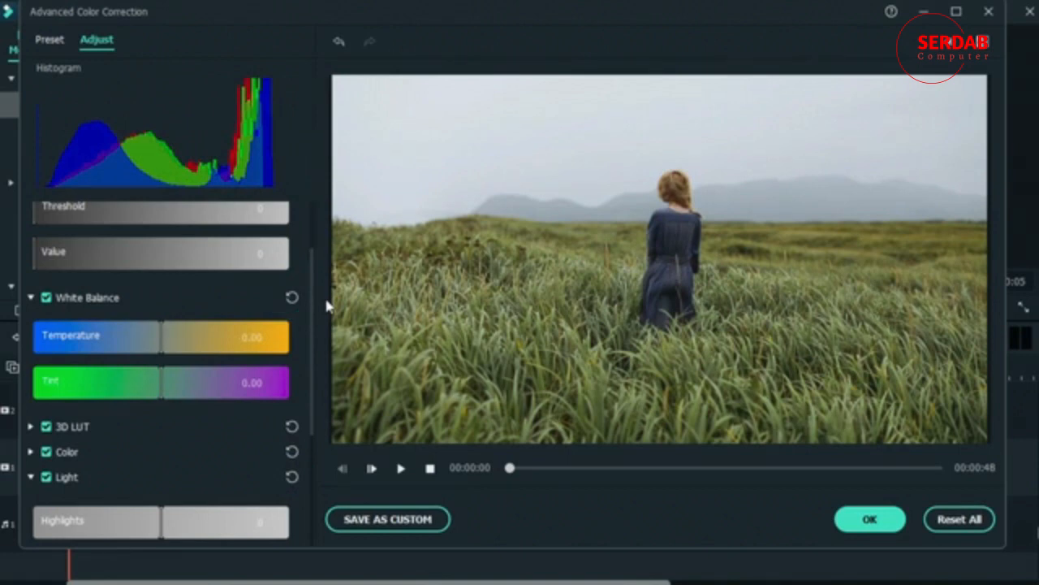
drag(163, 351, 213, 365)
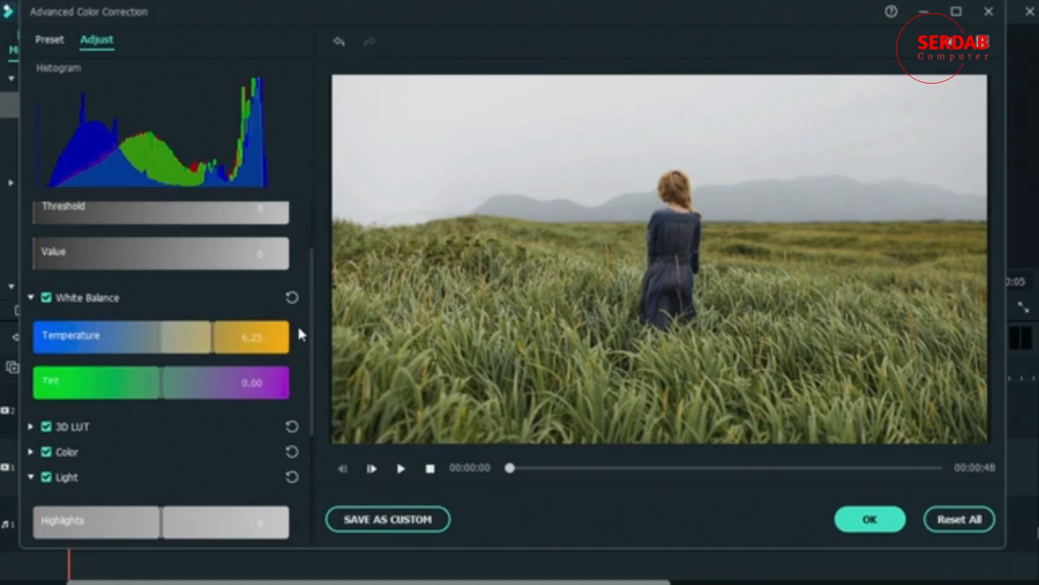
click(218, 385)
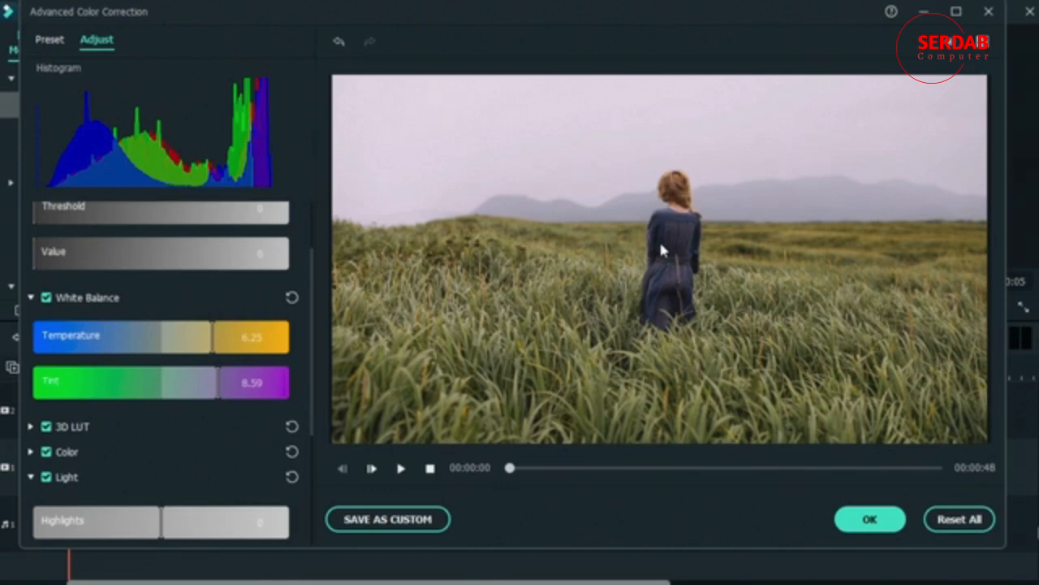
drag(213, 337, 241, 383)
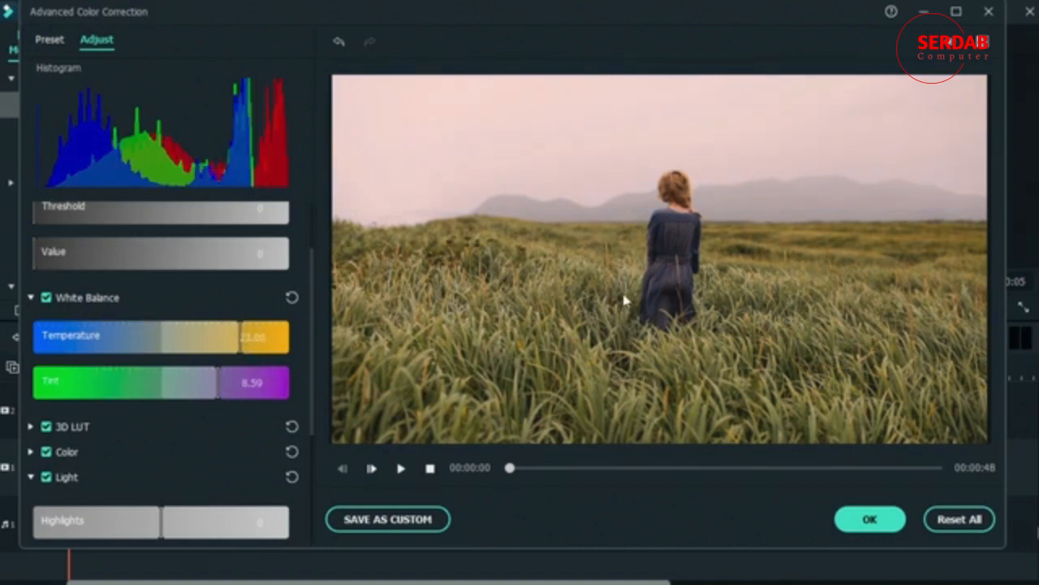
click(292, 297)
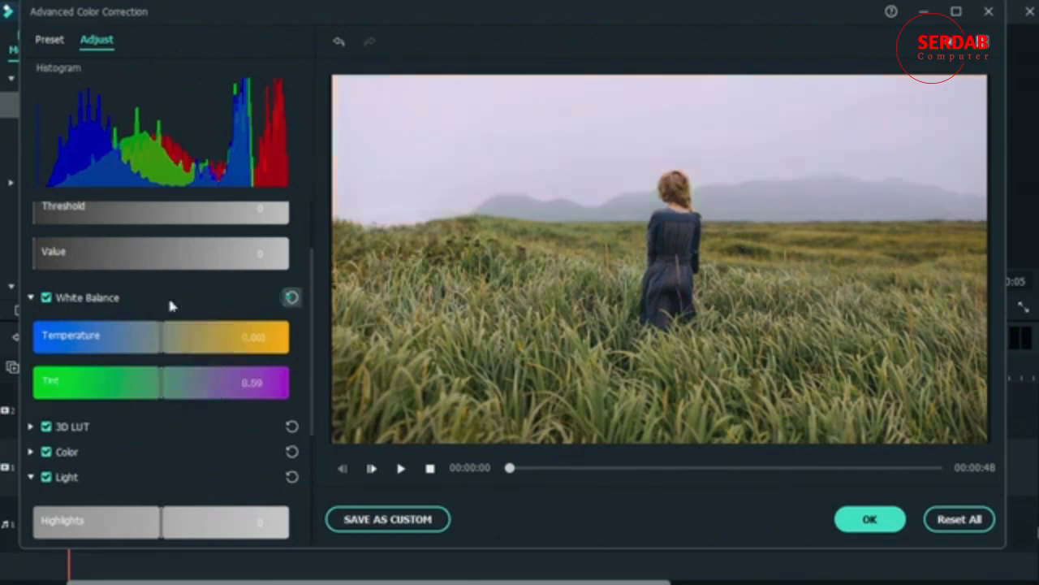
click(49, 299)
click(49, 299)
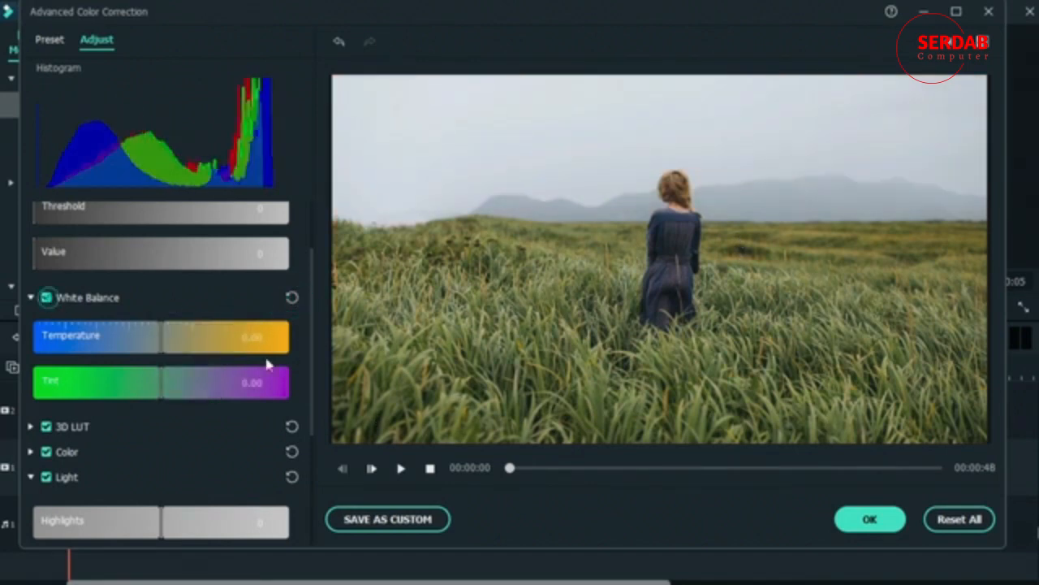
click(33, 298)
Step: Show the color correction presets and filter them to the Common category
click(49, 39)
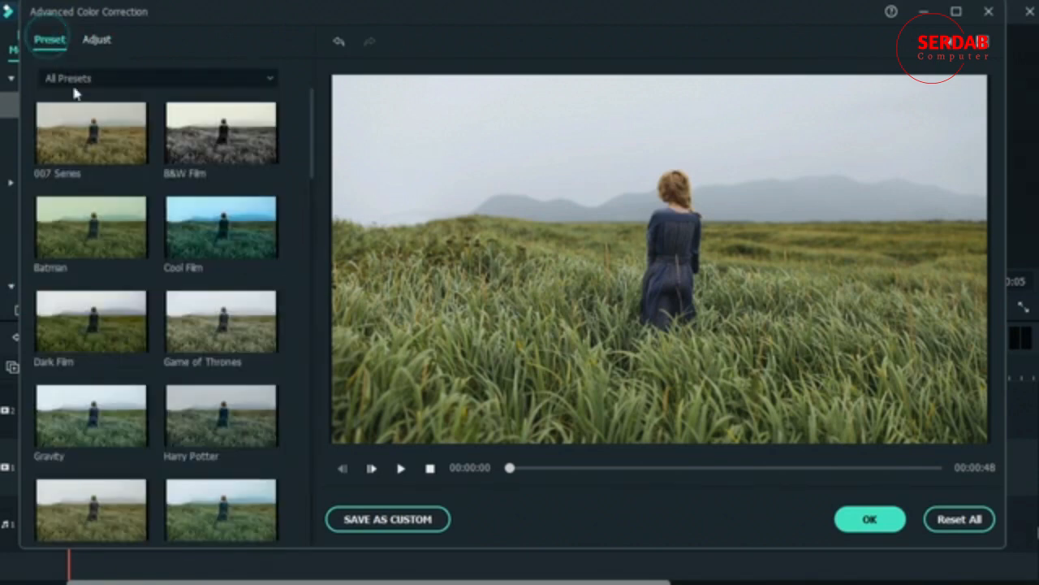
click(256, 83)
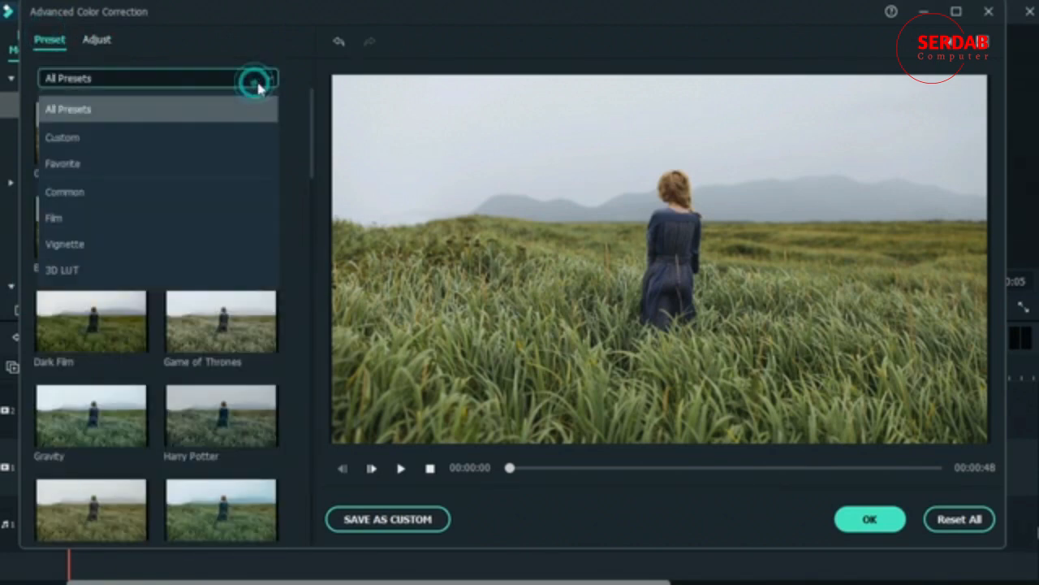
click(159, 193)
click(125, 74)
click(118, 196)
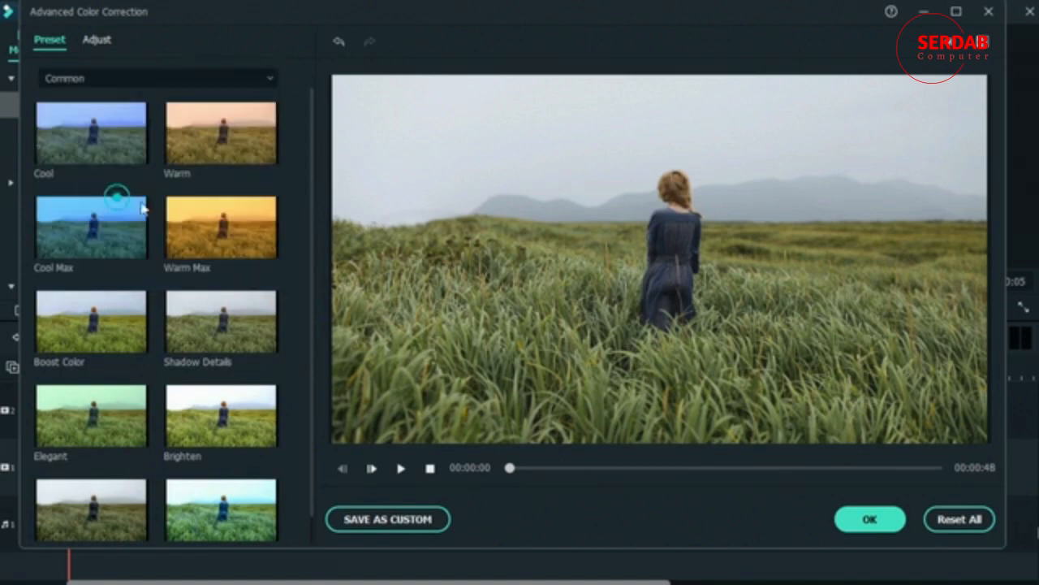
Step: Try the Cool, Cool Max and Warm Max presets on the clip, and apply Boost Color
click(91, 148)
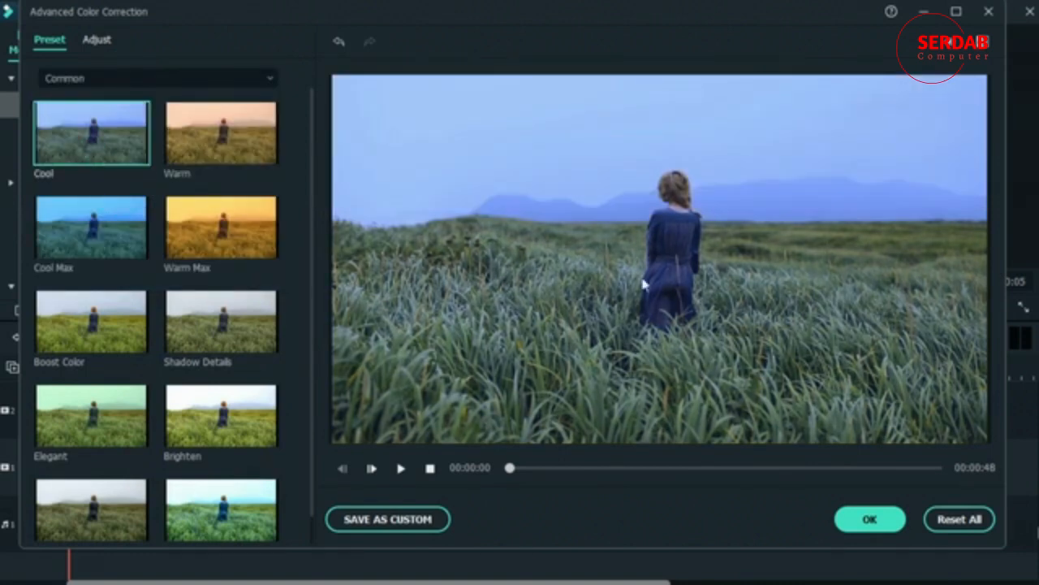
click(135, 227)
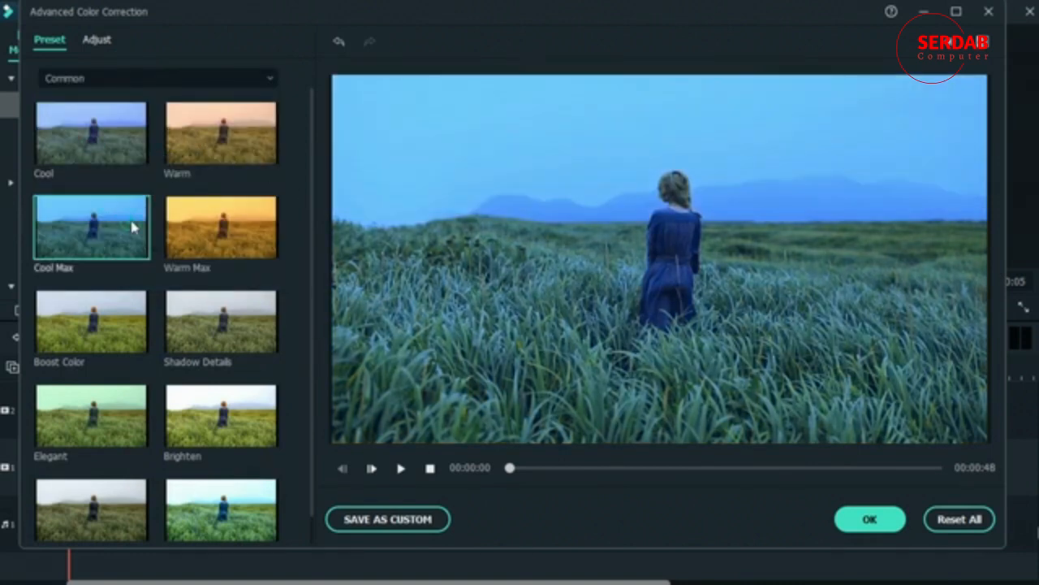
click(225, 250)
click(89, 345)
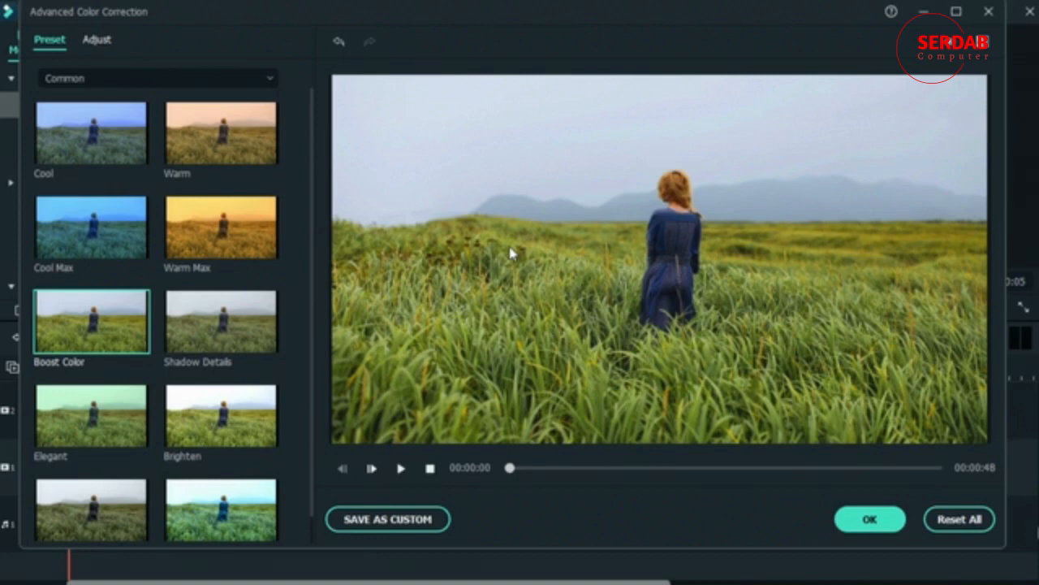
Step: Try the Shadow Details, Elegant, Brighten, Darken and Fantasy presets on the clip
click(216, 354)
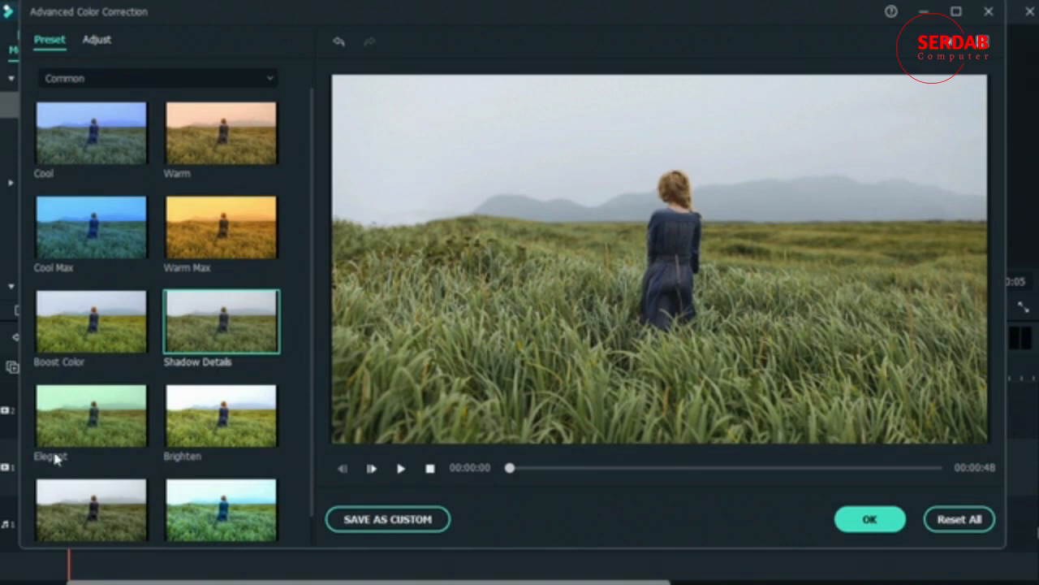
click(52, 423)
scroll(64, 424, down, 1)
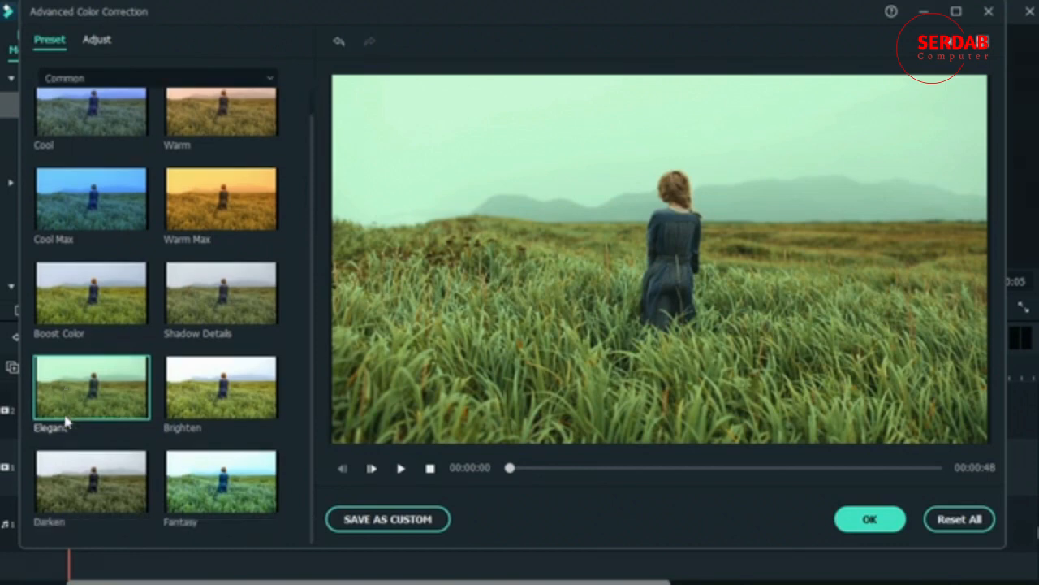
click(234, 385)
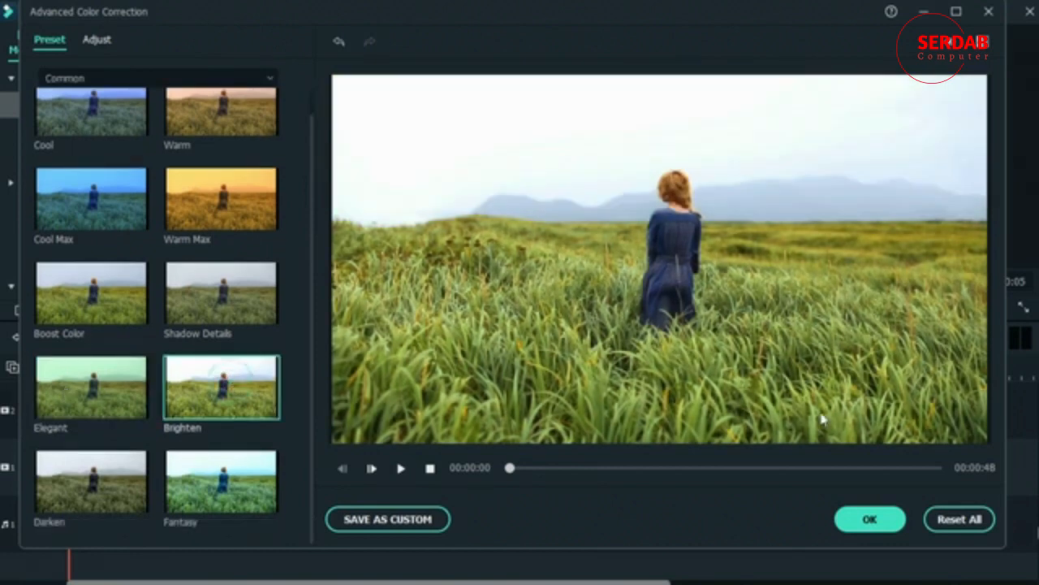
click(89, 499)
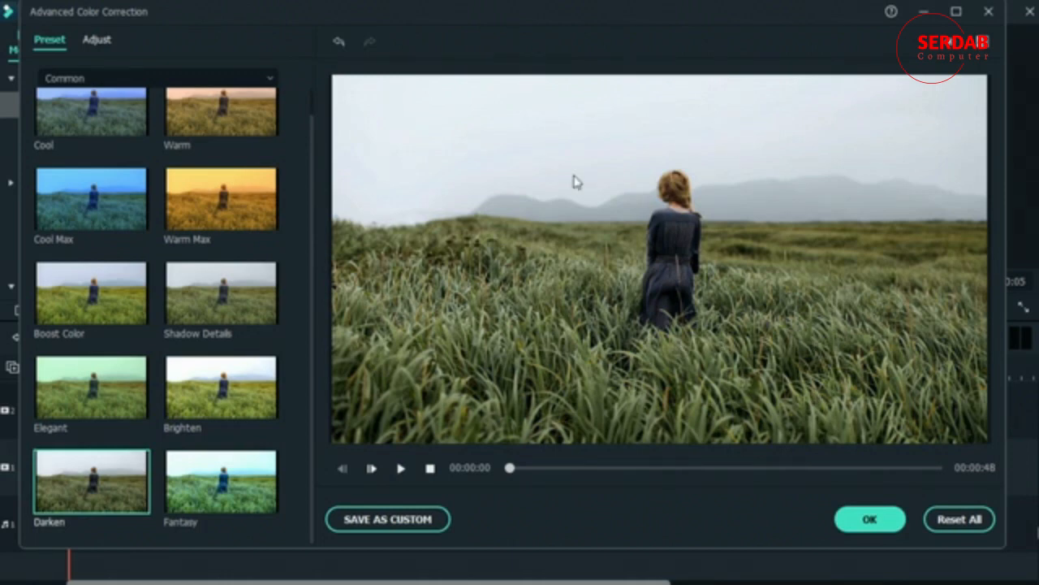
click(205, 481)
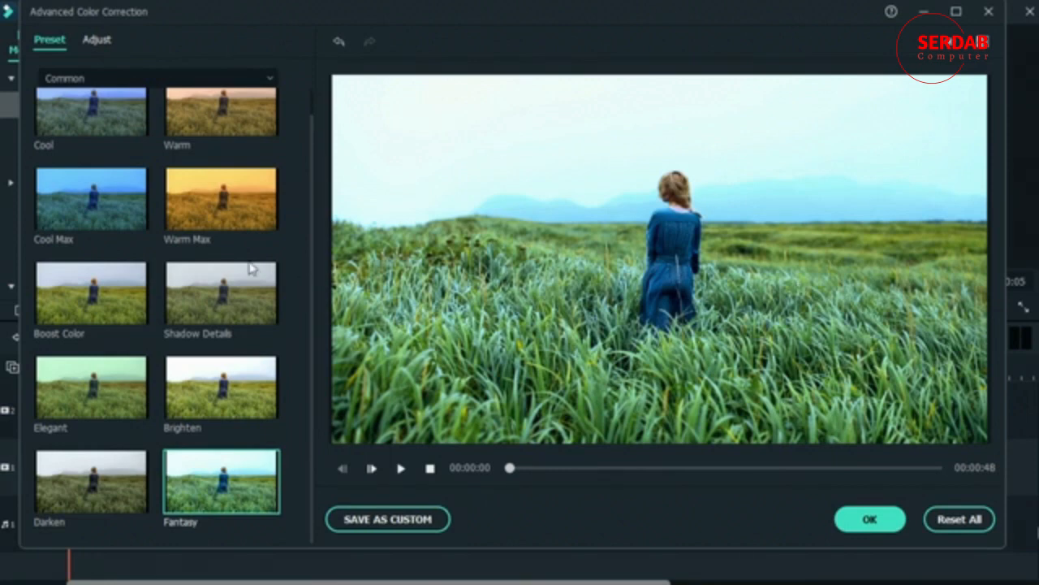
Step: Filter the presets to the 3D LUT category and try 007 Series, Batman, Dark Film and Game of Thrones on the clip
scroll(250, 268, up, 1)
click(146, 78)
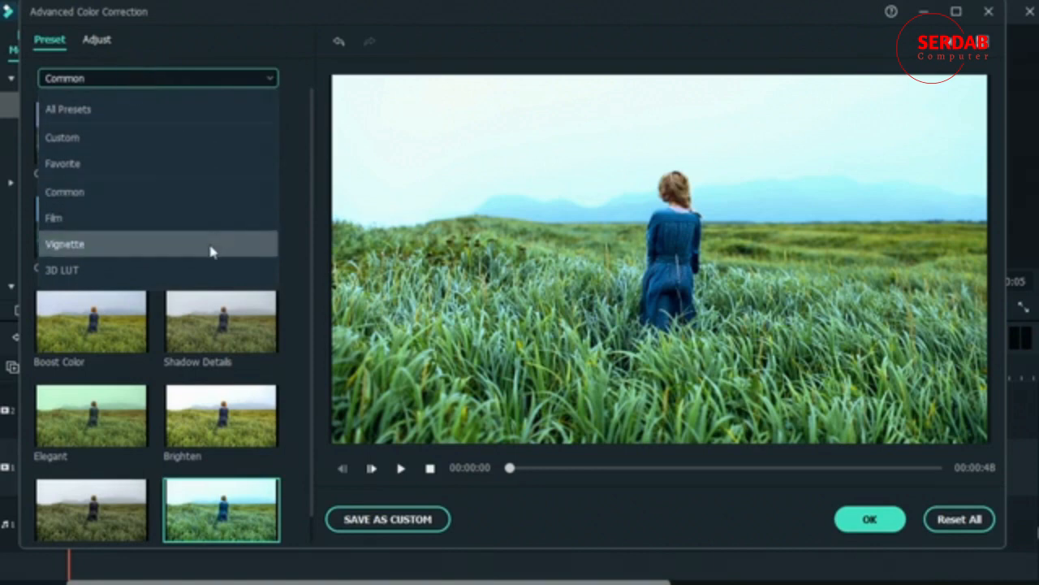
click(190, 270)
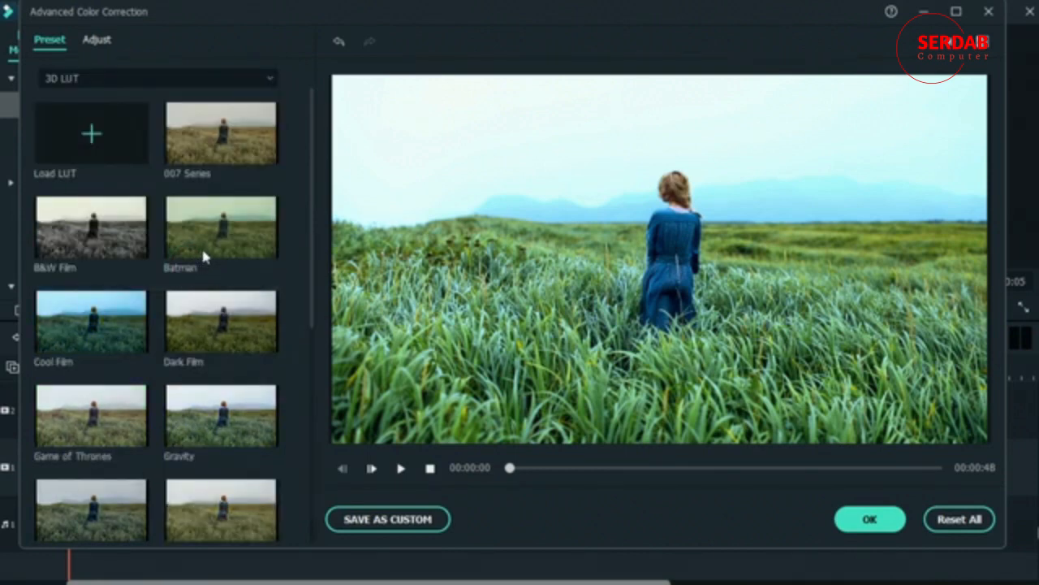
click(201, 135)
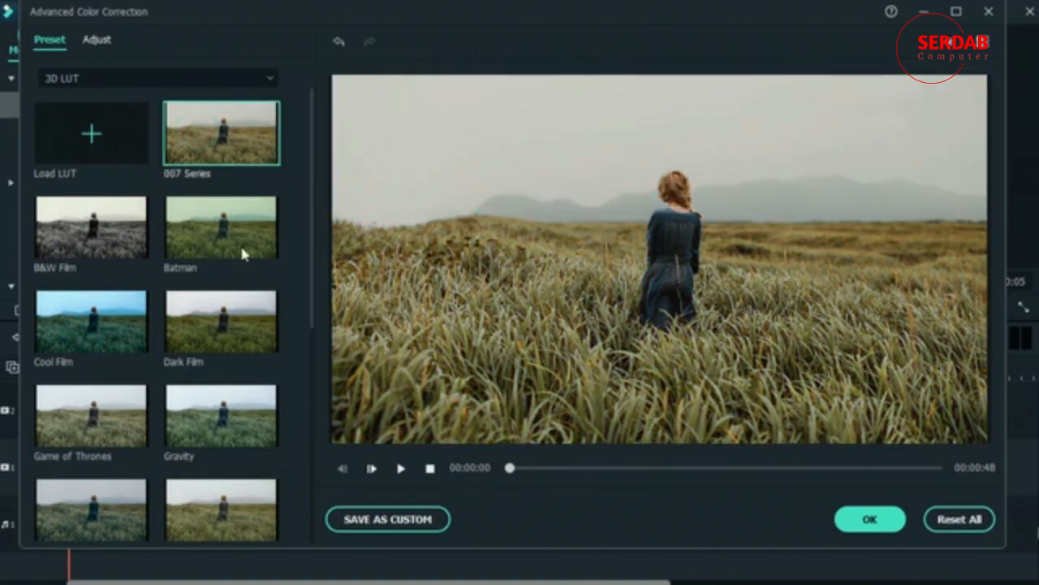
click(226, 227)
click(240, 338)
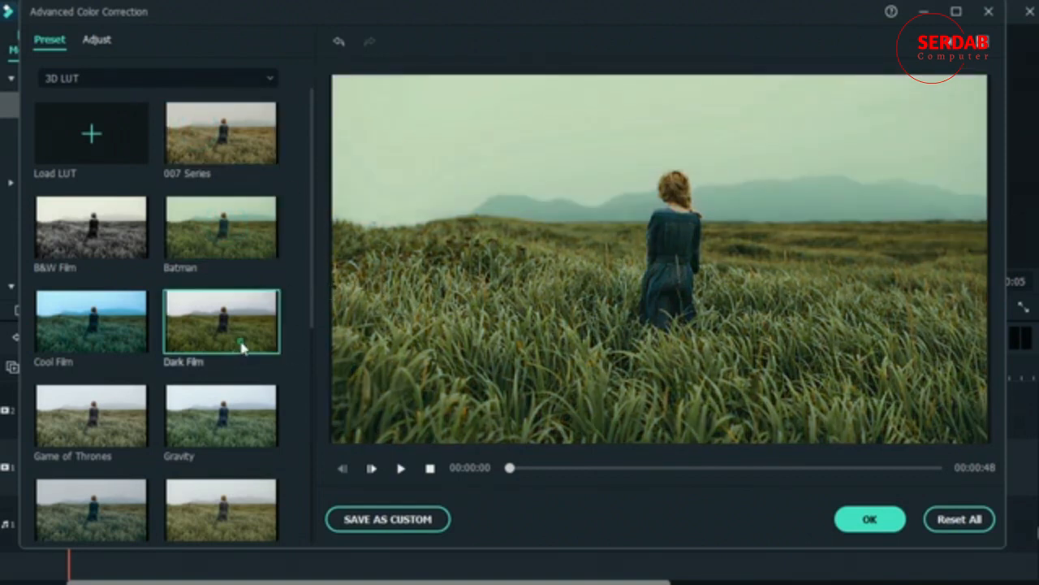
click(109, 415)
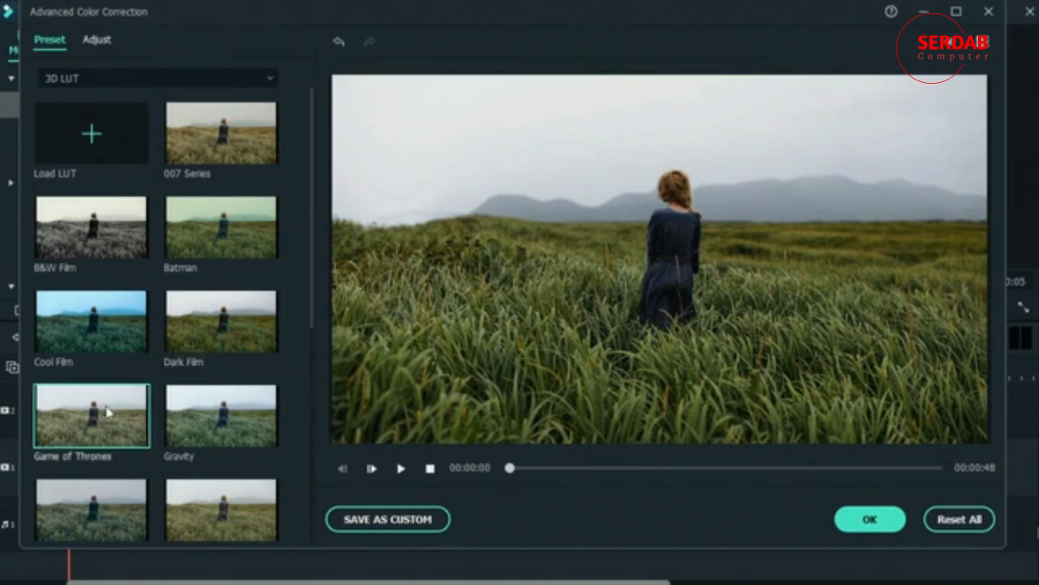
Step: Try the Sparta 300, Star Wars, Walking Dead and Mission Impossible LUT presets on the clip
scroll(169, 447, down, 5)
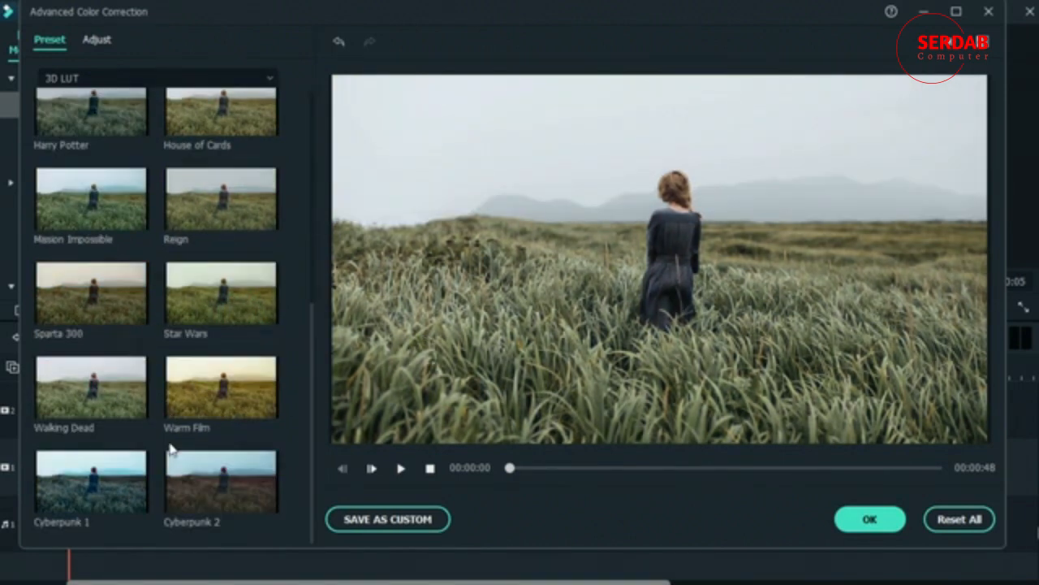
click(86, 307)
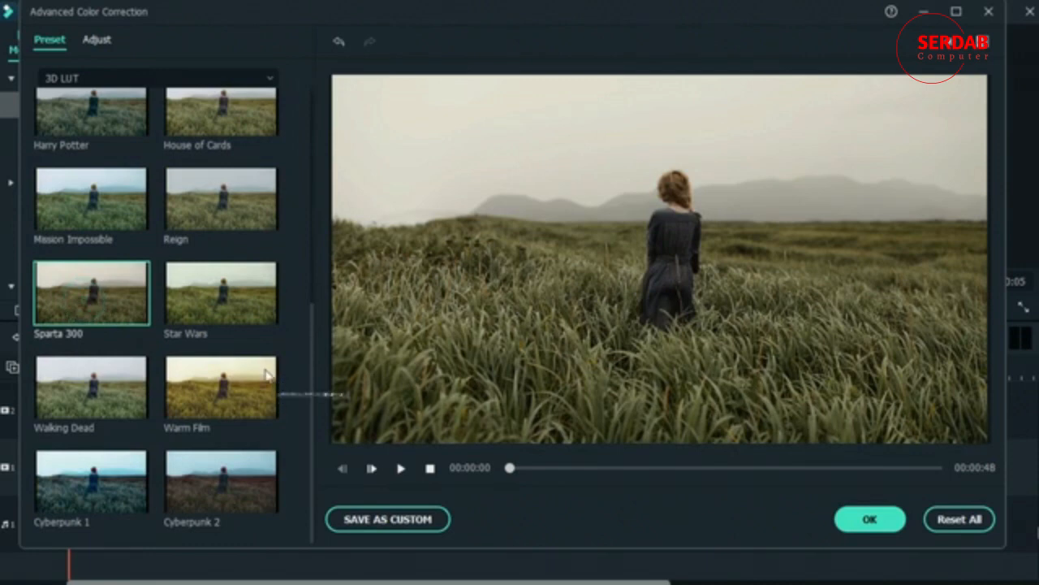
click(244, 323)
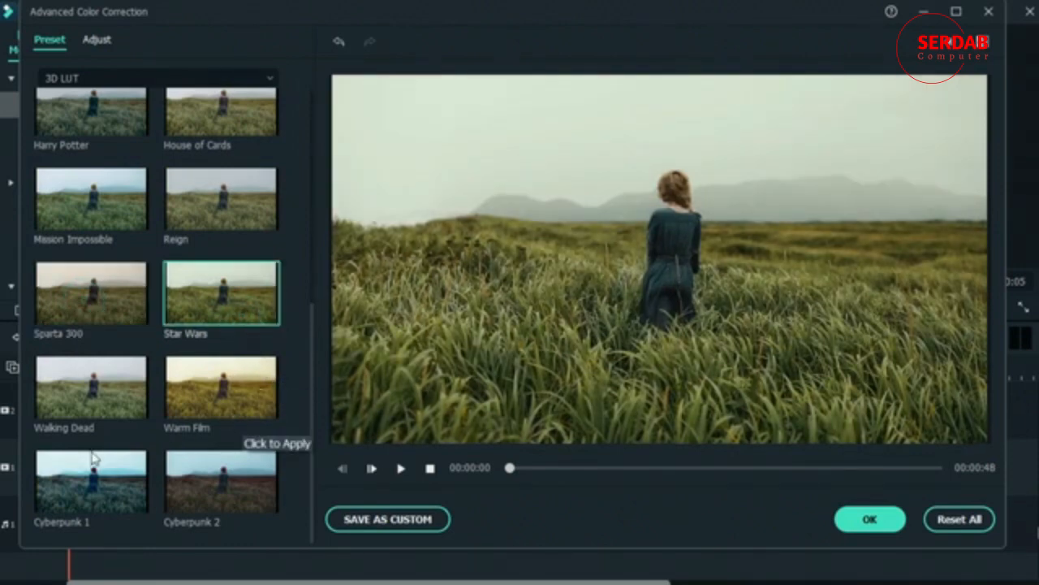
click(89, 403)
click(122, 211)
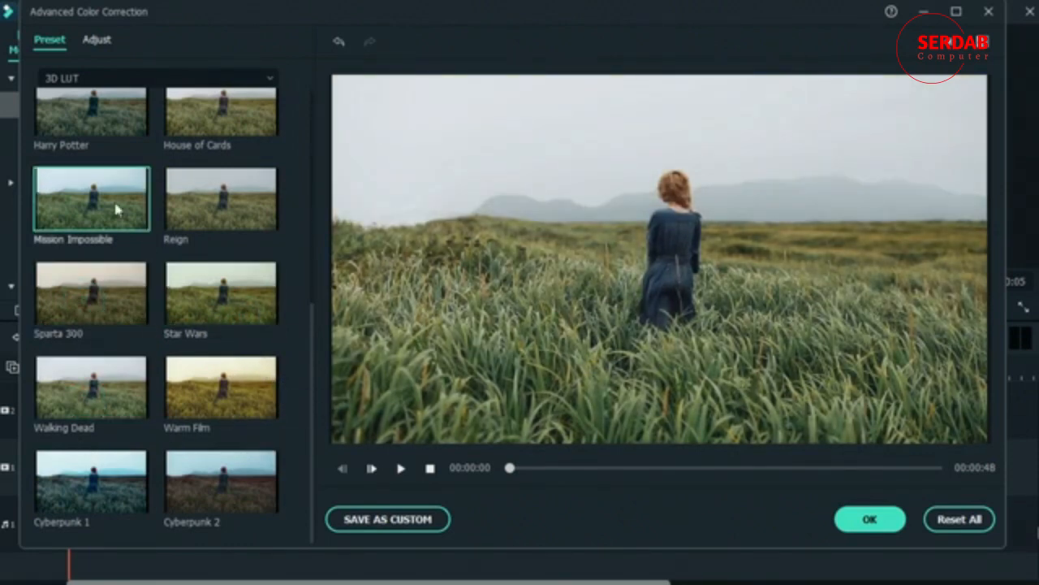
Step: Try the Harry Potter, House of Cards and Reign LUT presets on the clip
click(103, 122)
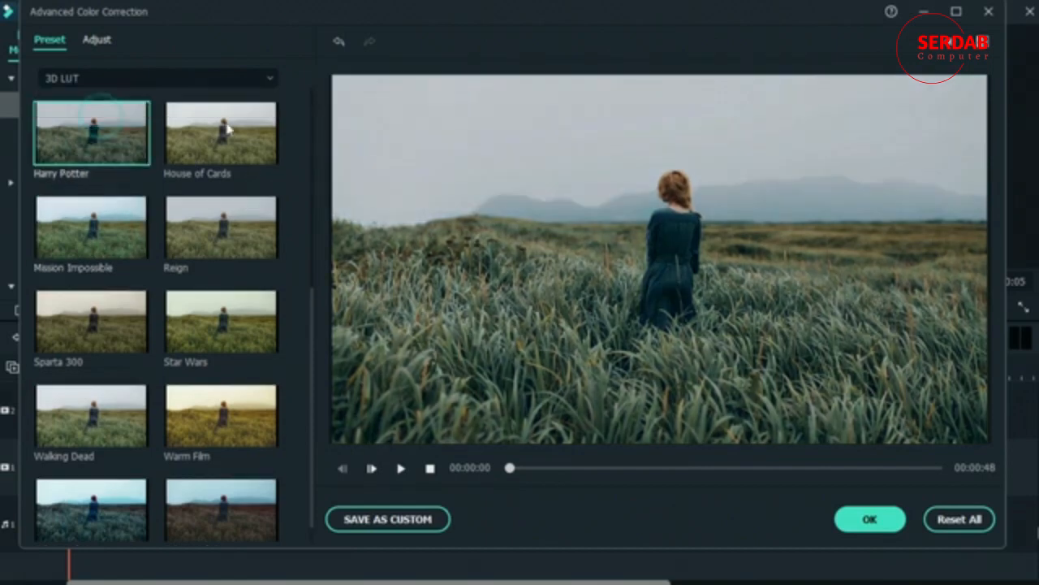
click(229, 144)
click(223, 238)
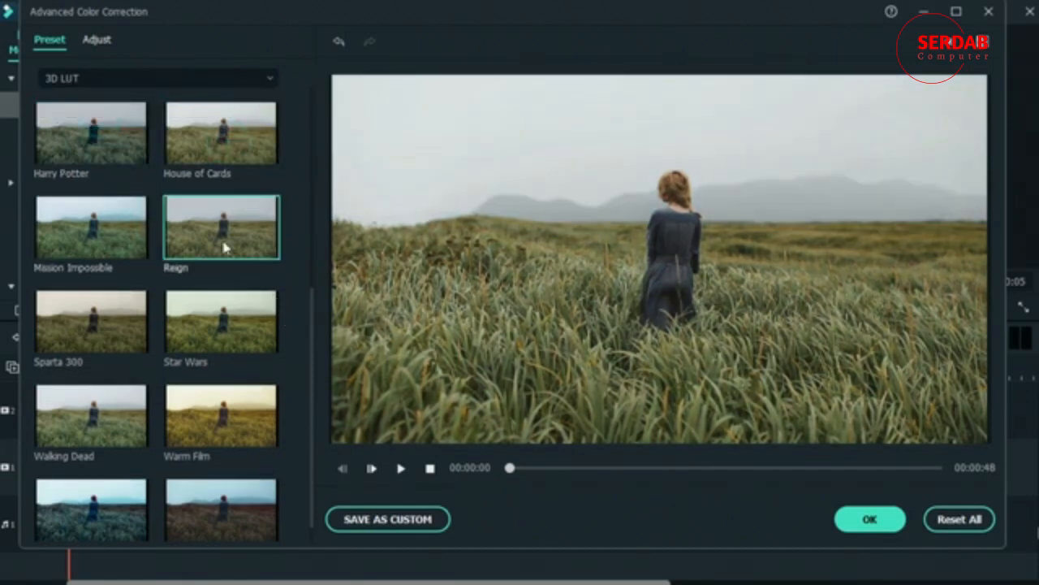
Step: Try the Warm Film LUT preset, and reset all color corrections before accepting the Advanced Color Correction dialog
click(221, 424)
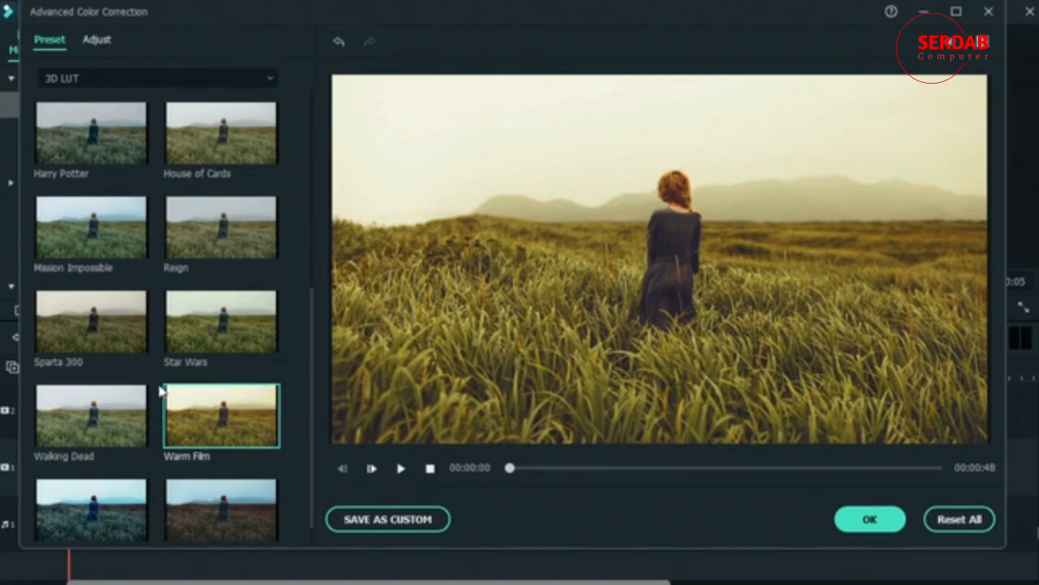
click(958, 520)
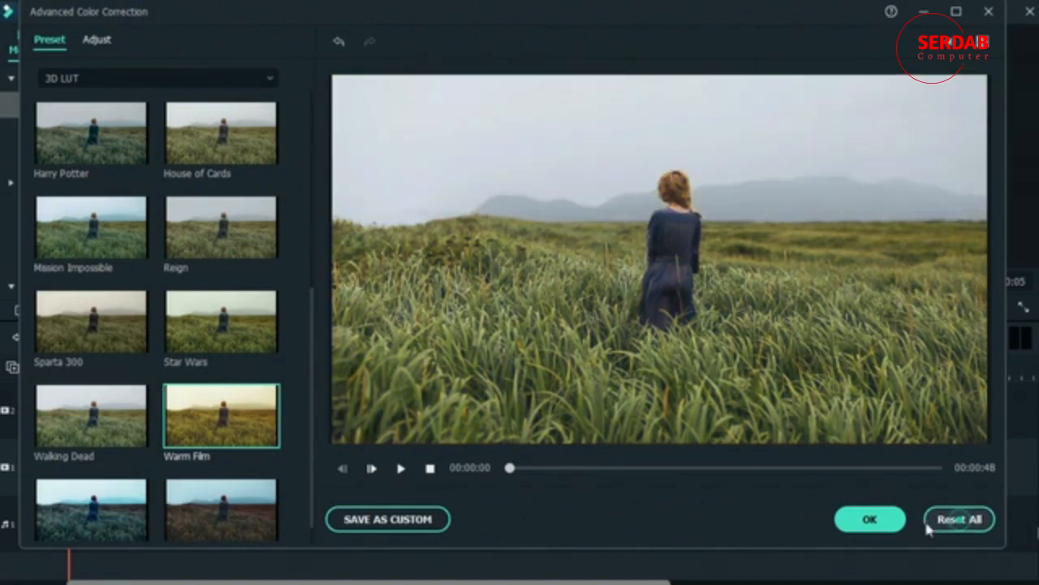
click(869, 522)
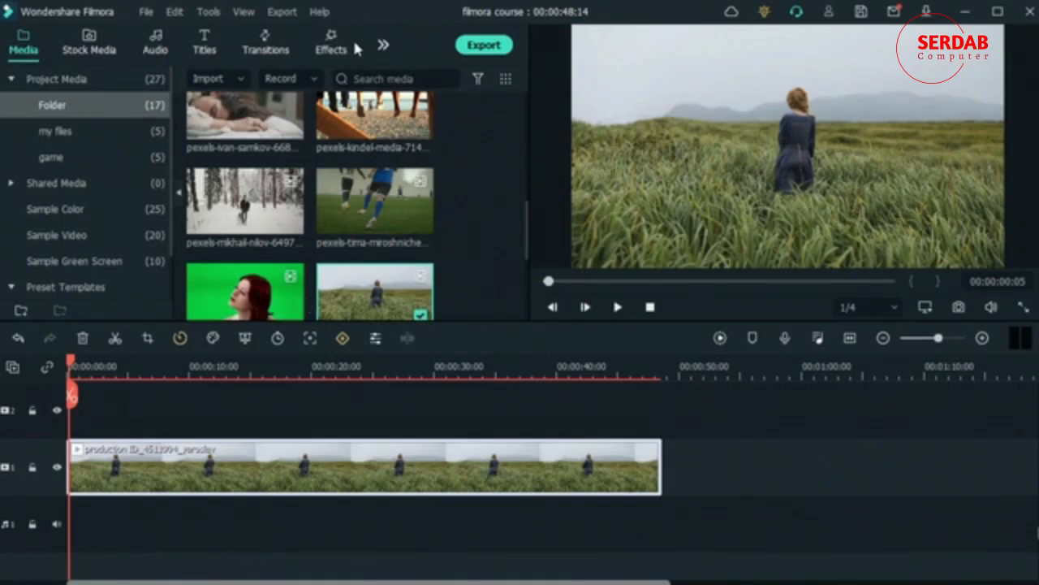
Step: Show the LUT category of the effects library and preview the Movie 15 LUT
click(330, 40)
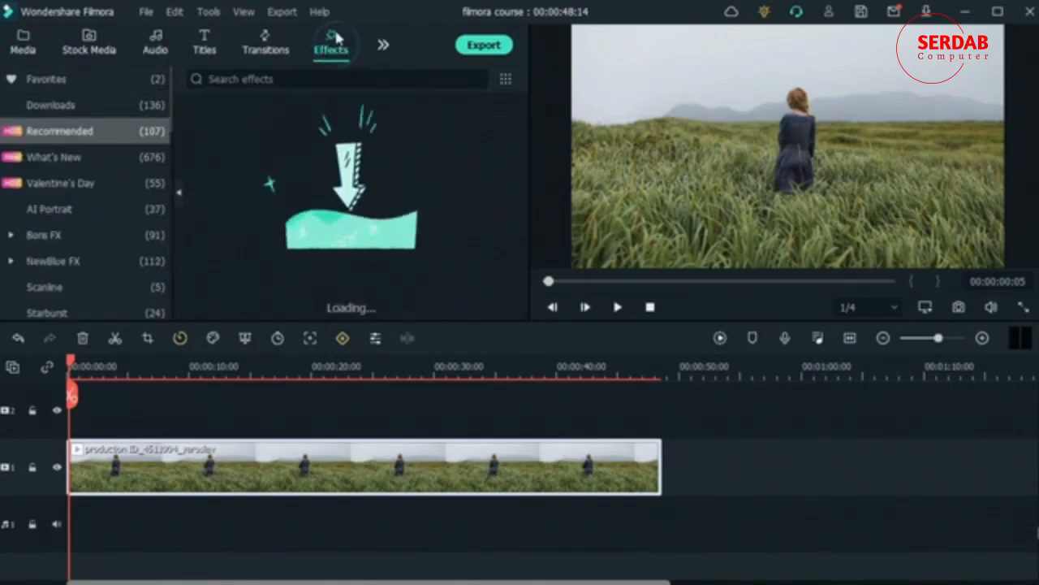
scroll(63, 237, down, 5)
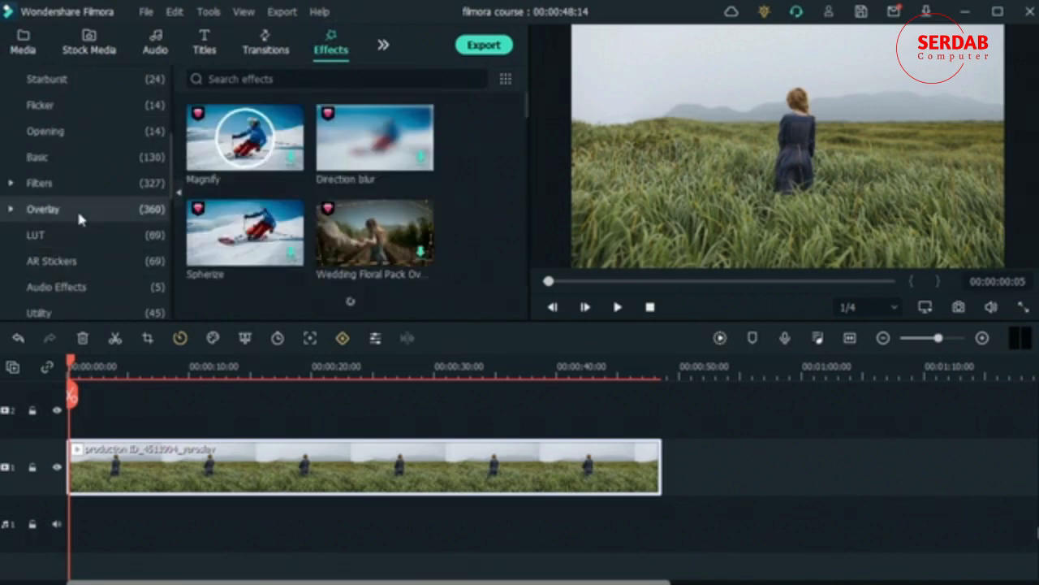
click(74, 242)
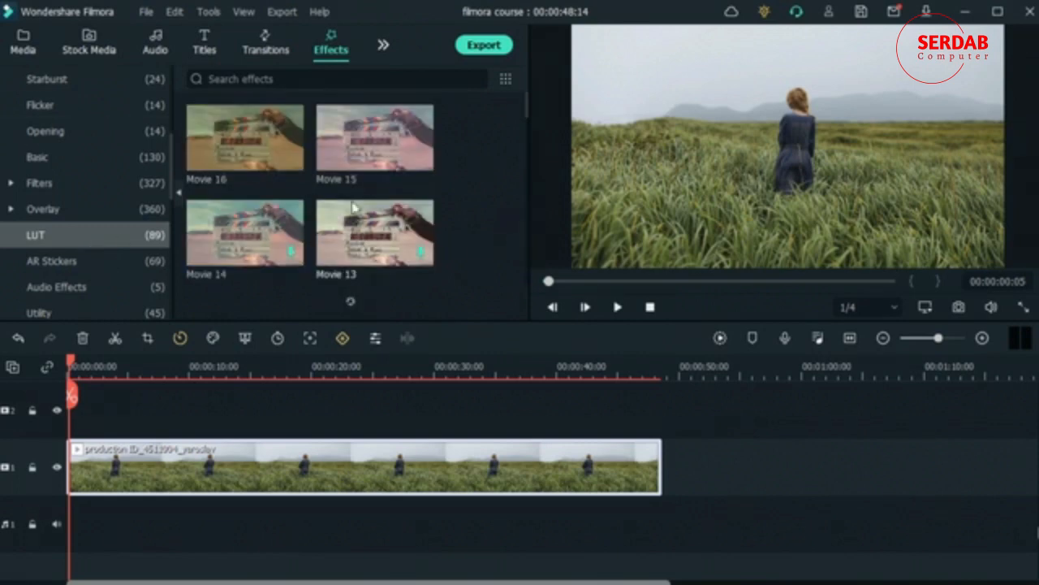
click(362, 150)
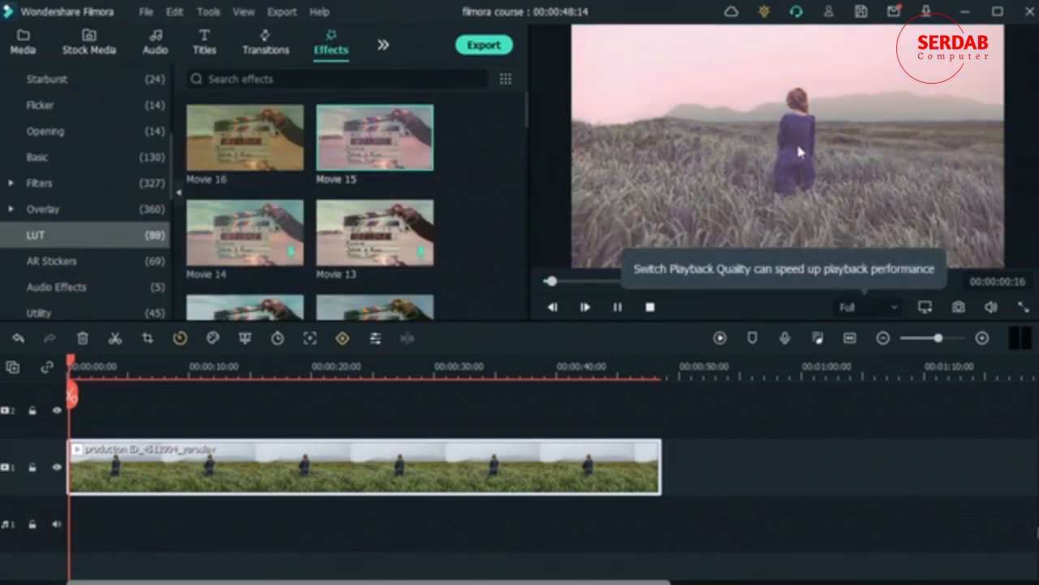
click(765, 470)
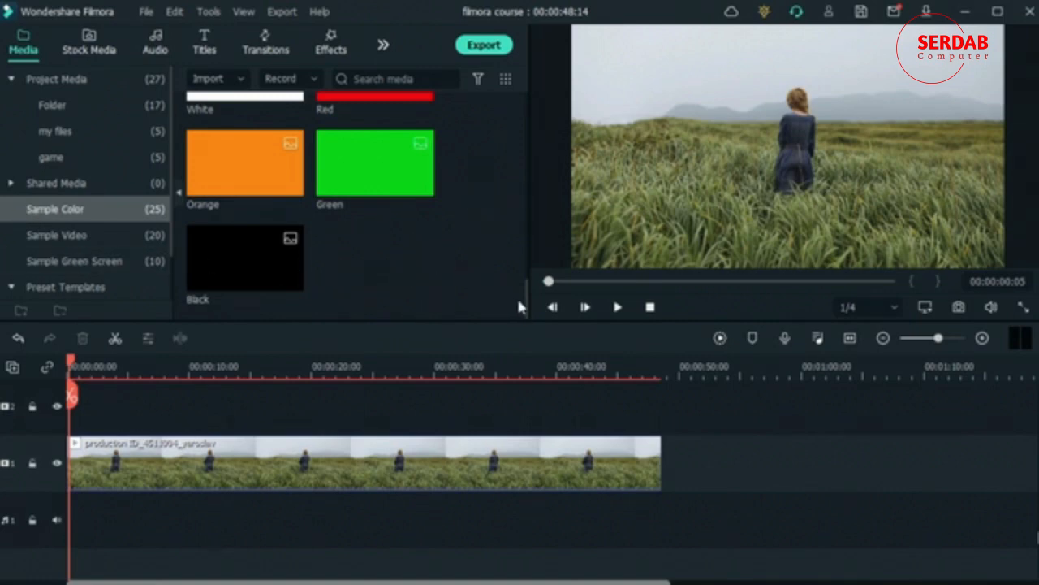
drag(526, 302, 526, 277)
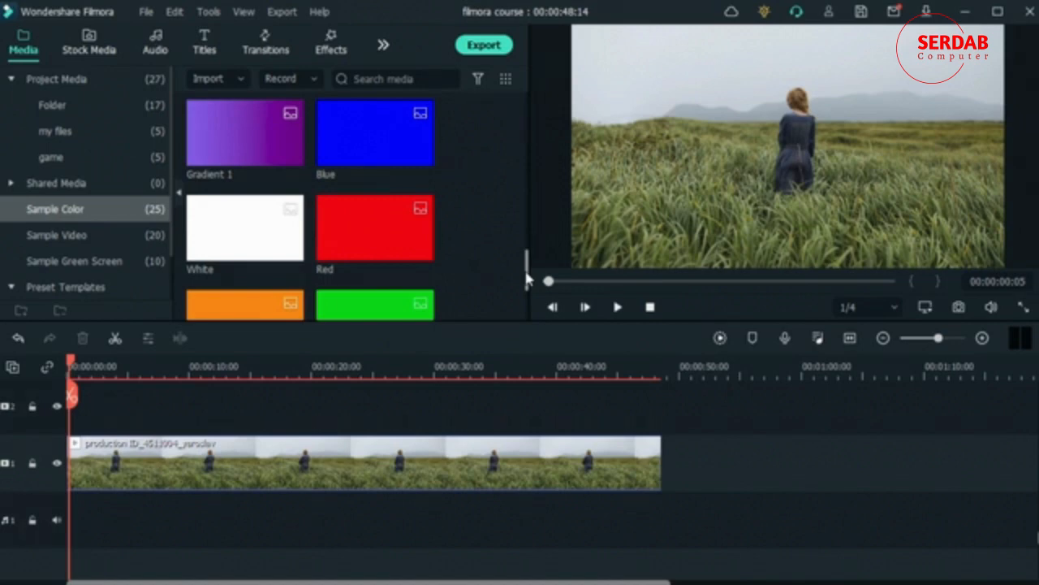
drag(526, 280, 513, 193)
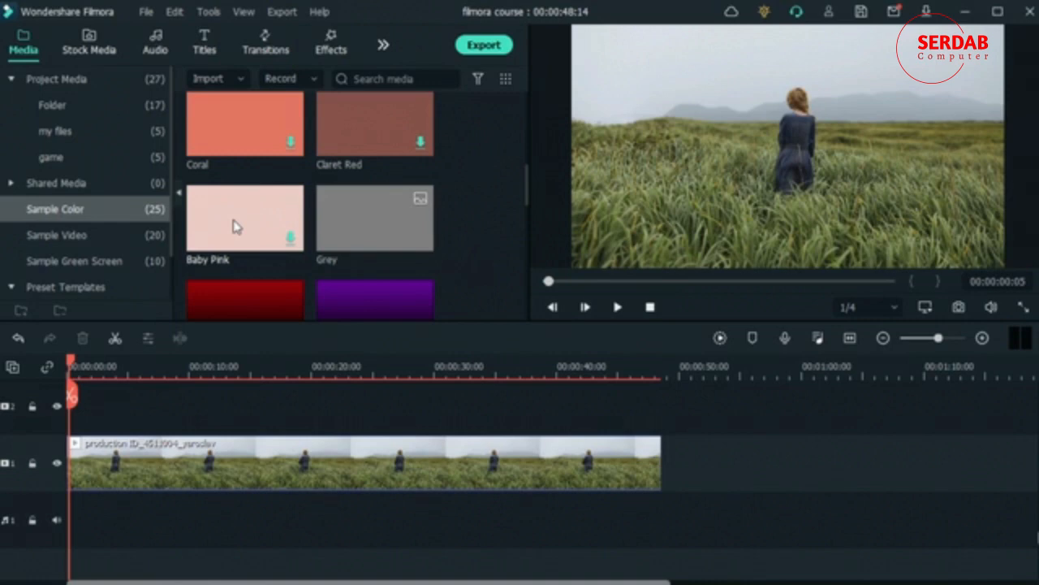
scroll(233, 226, down, 5)
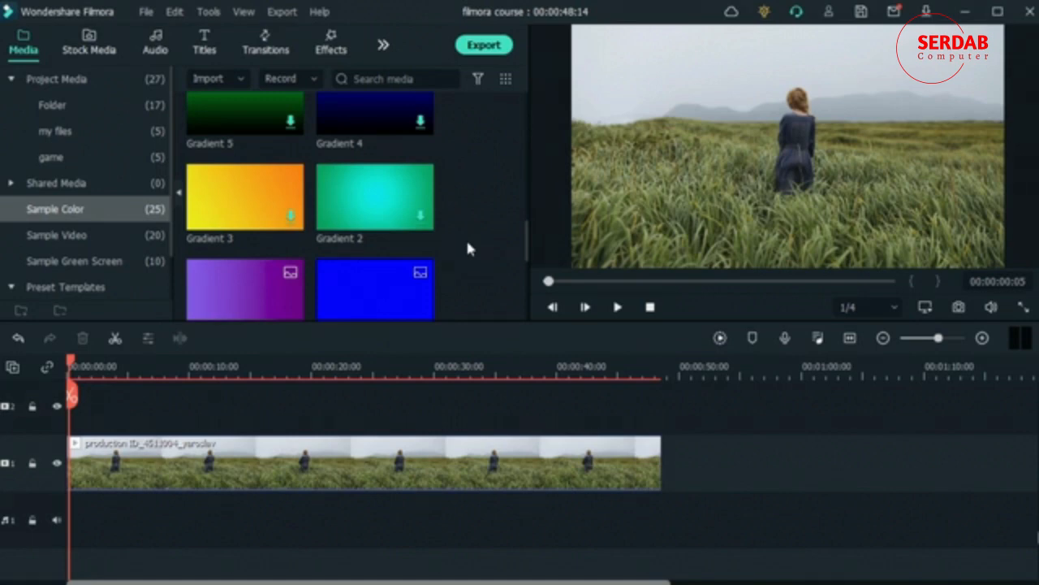
scroll(507, 244, down, 5)
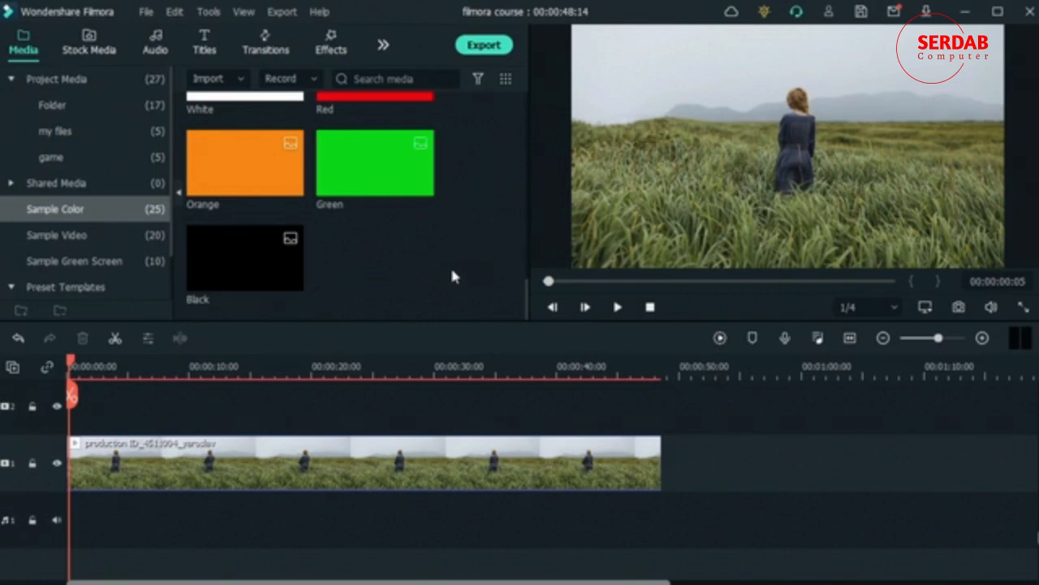
scroll(482, 294, up, 4)
scroll(493, 296, down, 2)
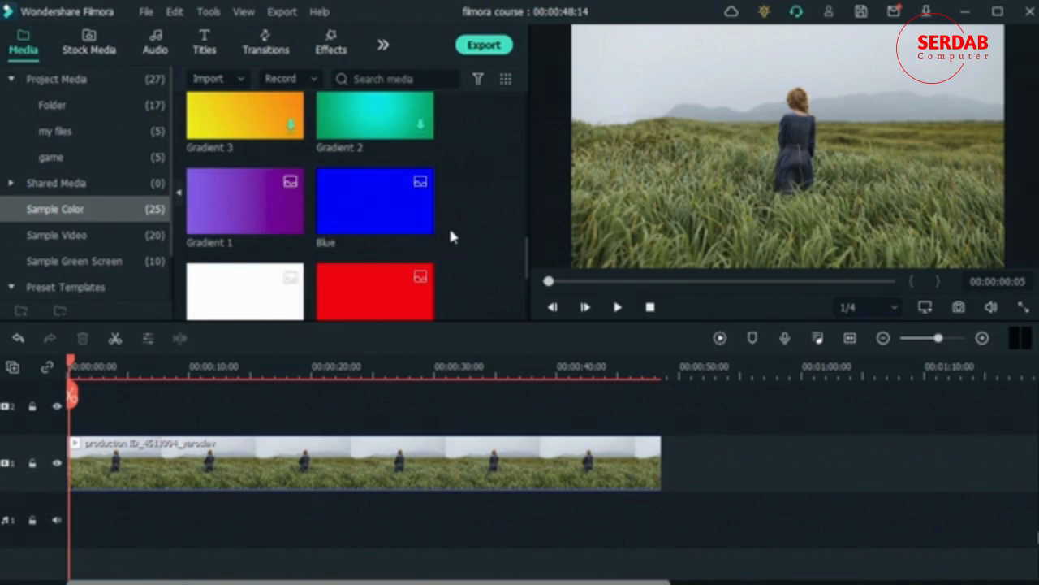
mouse_move(417, 232)
scroll(429, 241, down, 3)
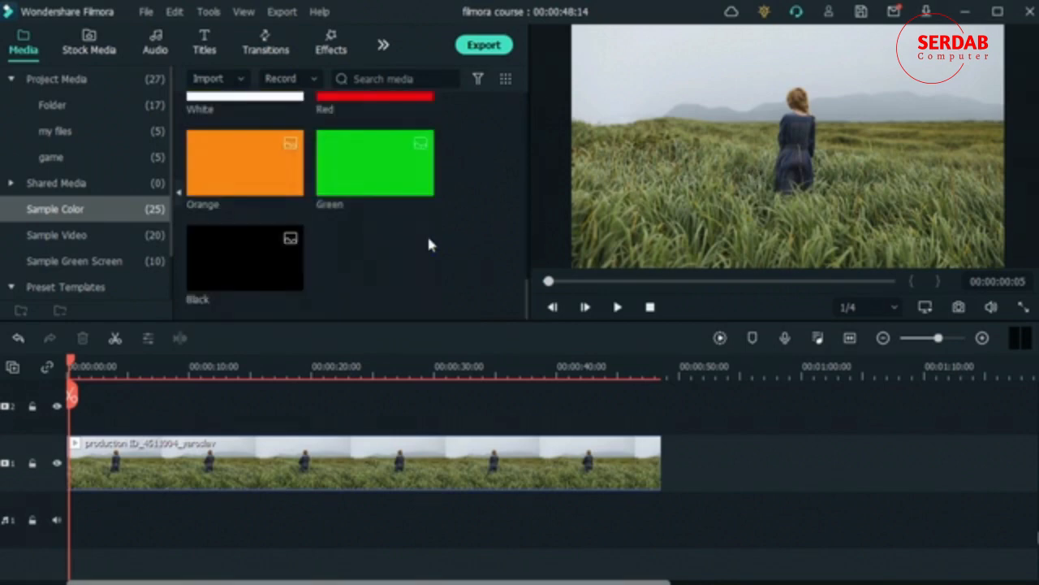
scroll(471, 287, up, 5)
scroll(475, 290, up, 2)
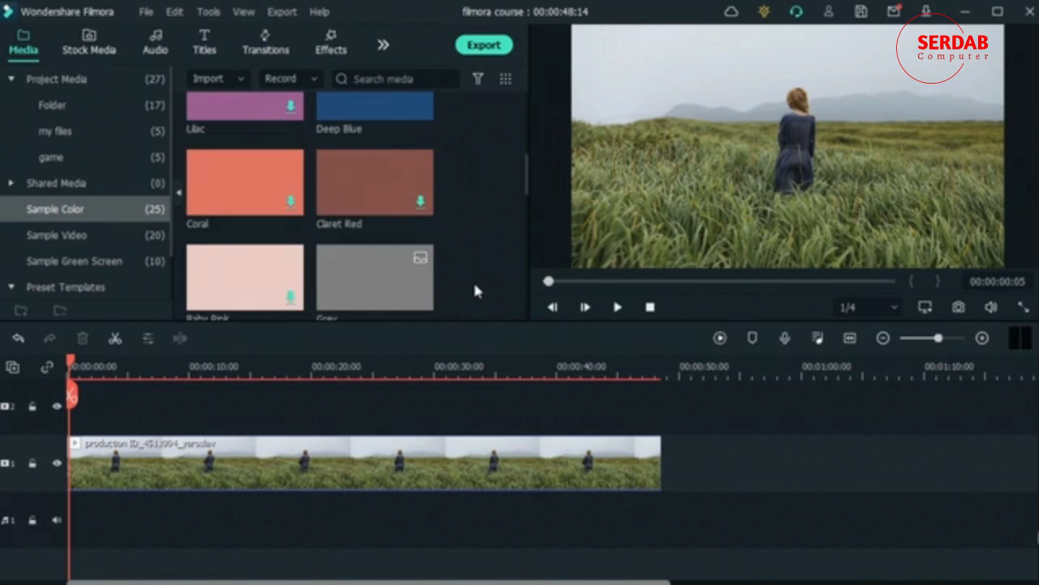
scroll(362, 205, up, 3)
scroll(362, 200, down, 2)
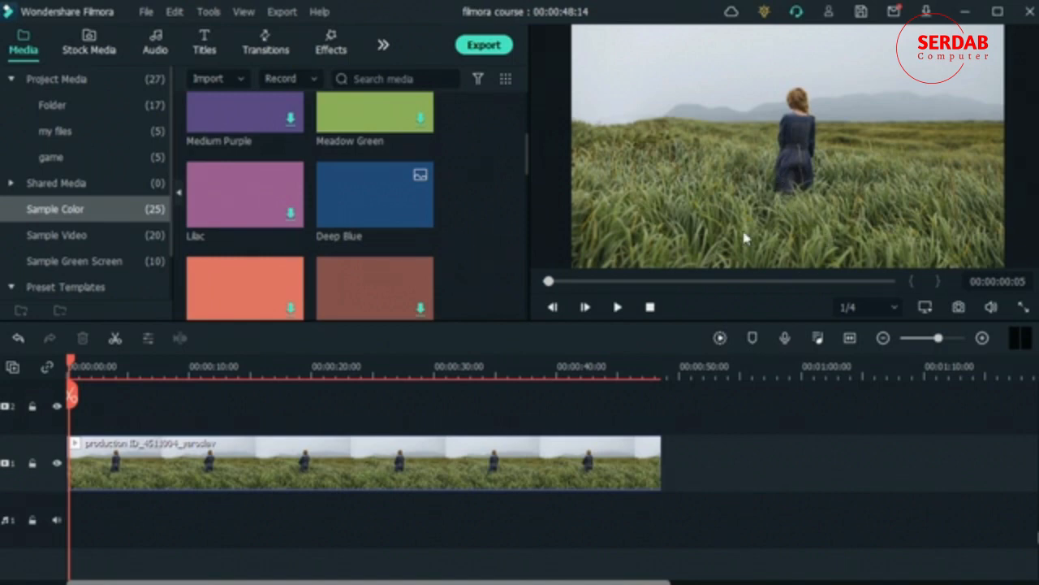
scroll(362, 276, down, 10)
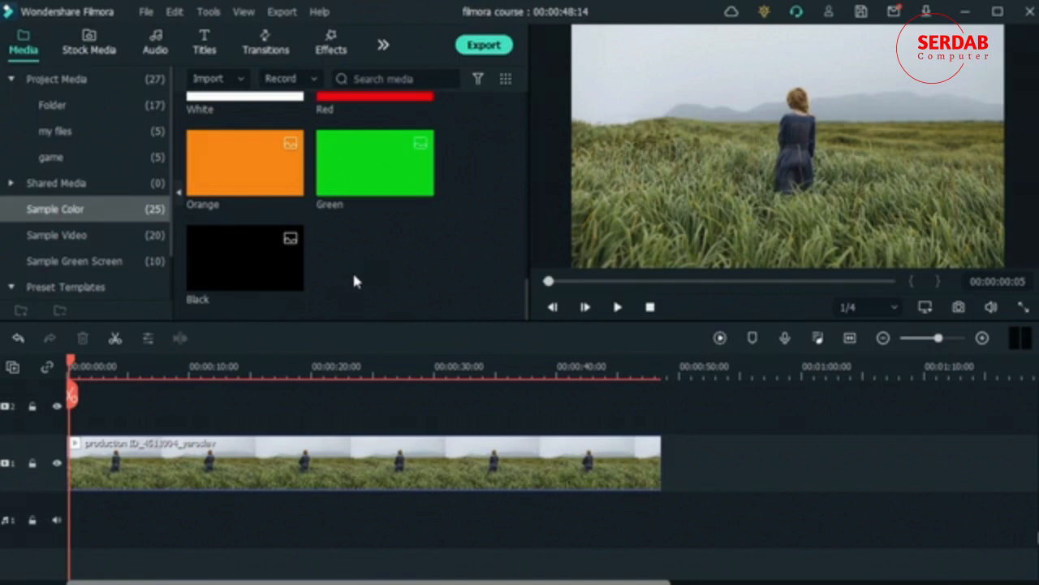
scroll(354, 281, up, 3)
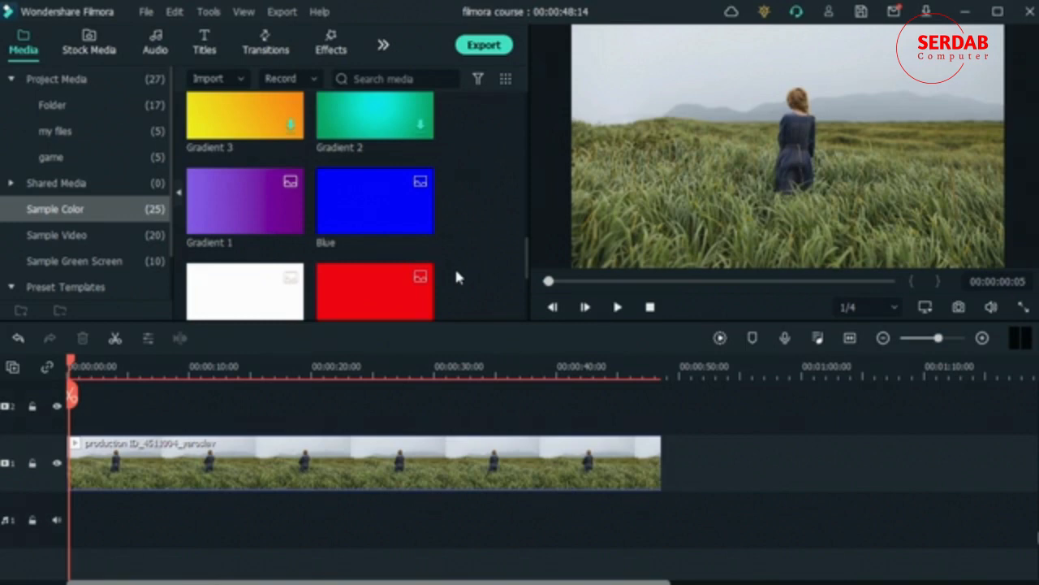
scroll(226, 172, down, 3)
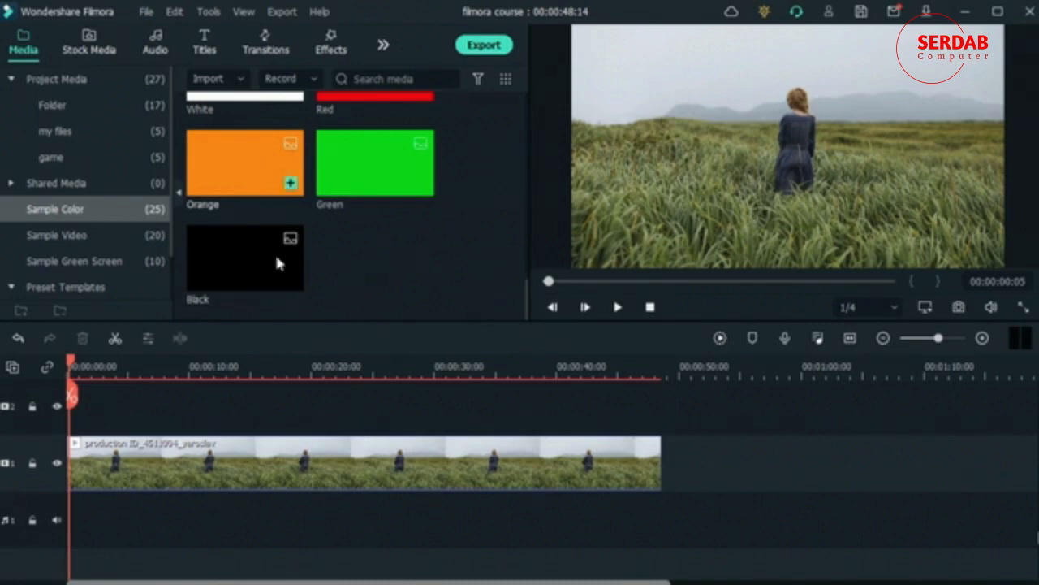
Step: Place the VibrantFilm LUT on video track 2 at the start of the field clip and preview it up to about 3 seconds
click(290, 477)
click(331, 43)
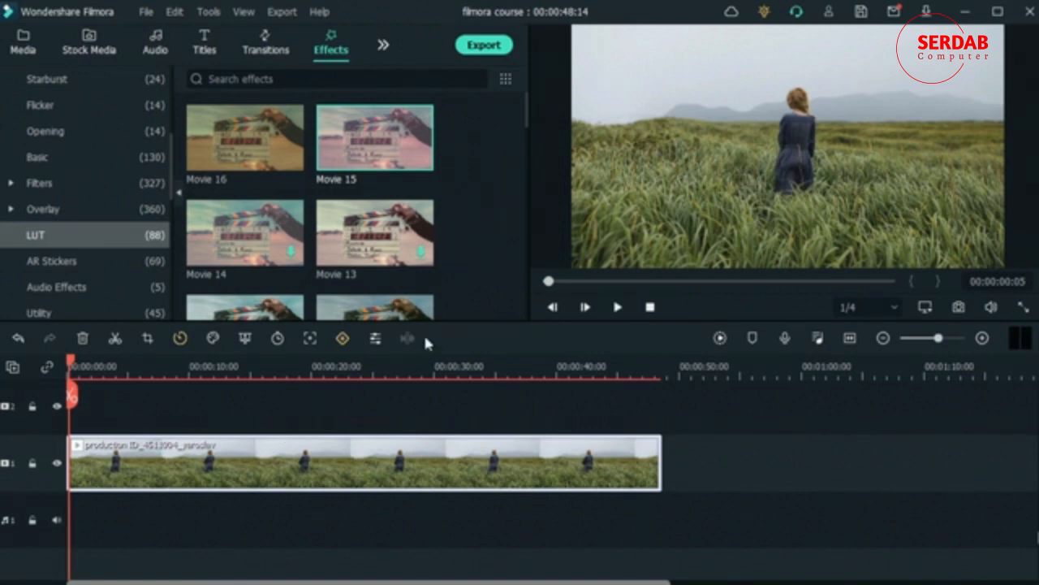
drag(526, 108, 537, 154)
scroll(383, 229, down, 10)
scroll(382, 224, down, 5)
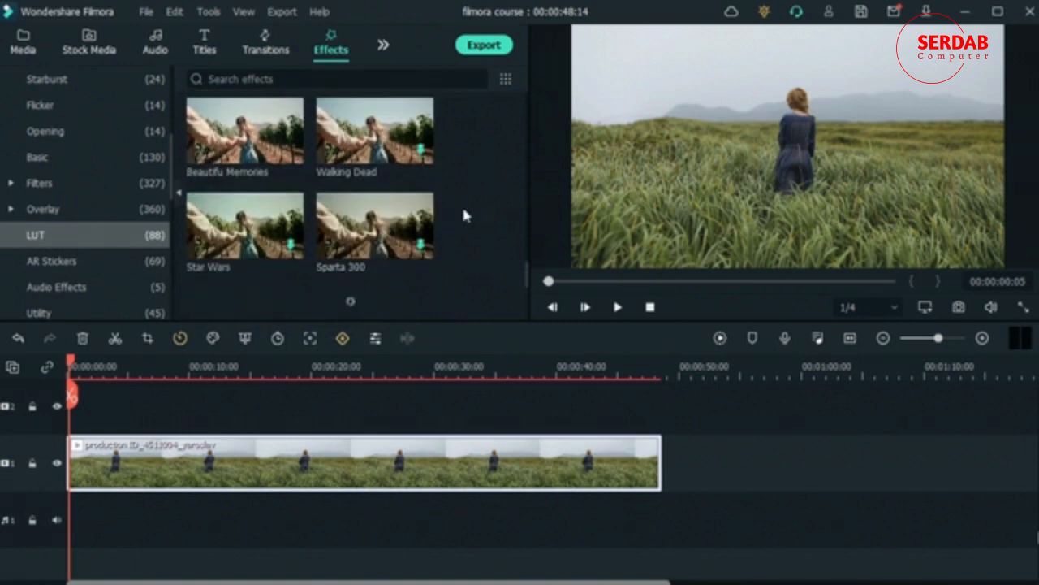
scroll(236, 195, down, 3)
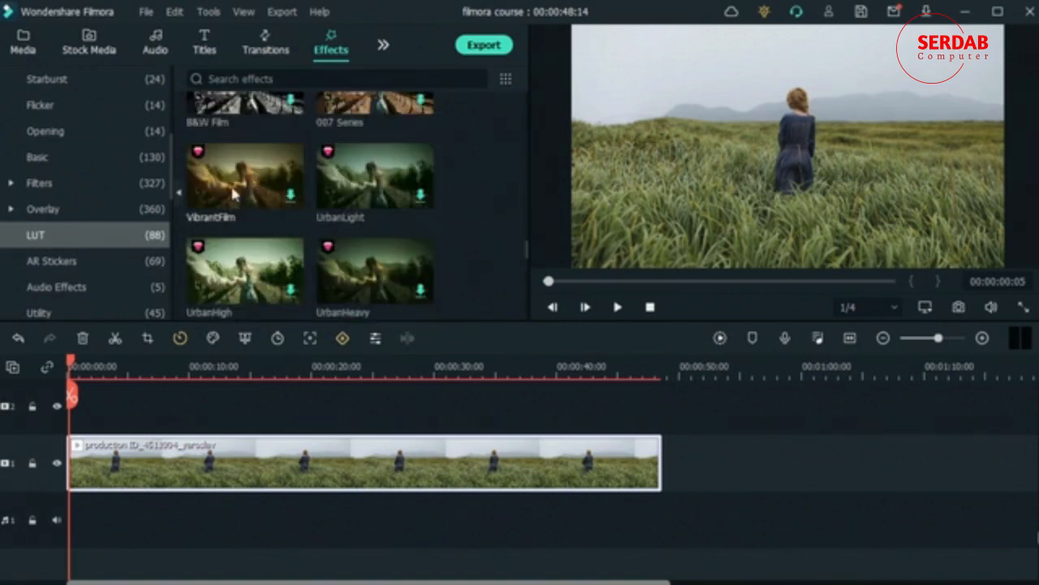
click(287, 195)
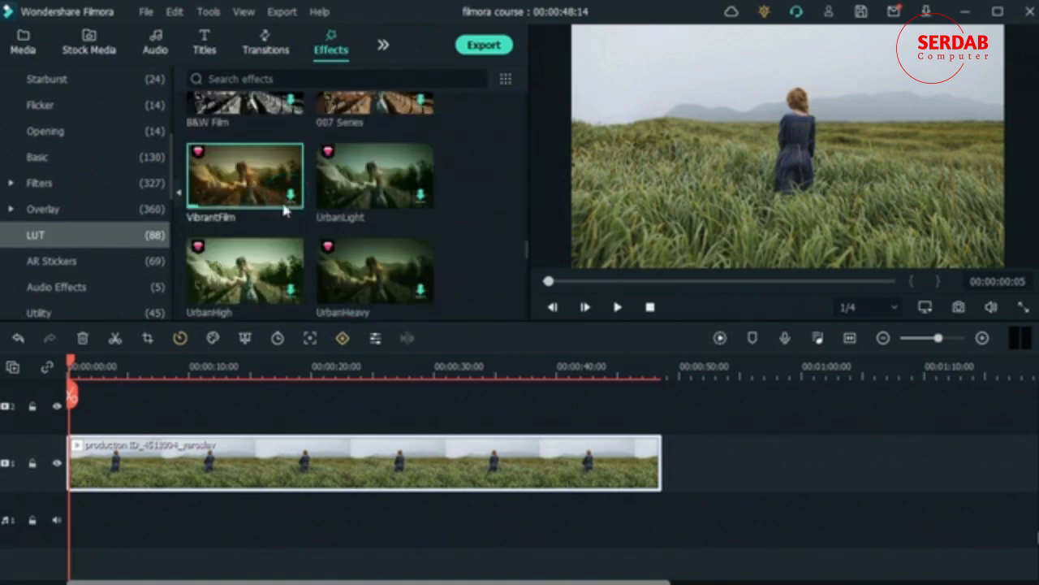
drag(118, 370, 68, 422)
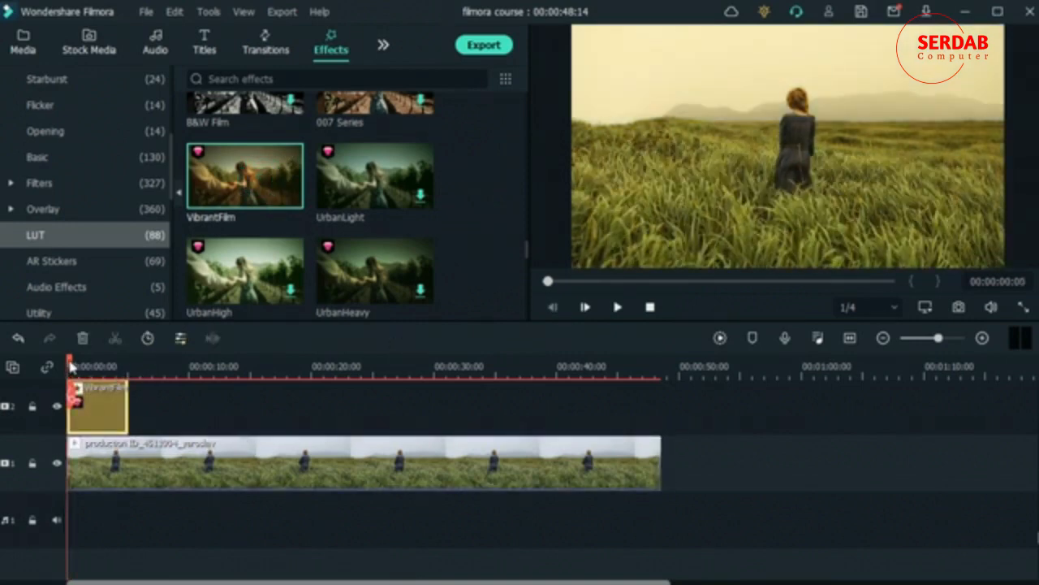
drag(70, 366, 108, 368)
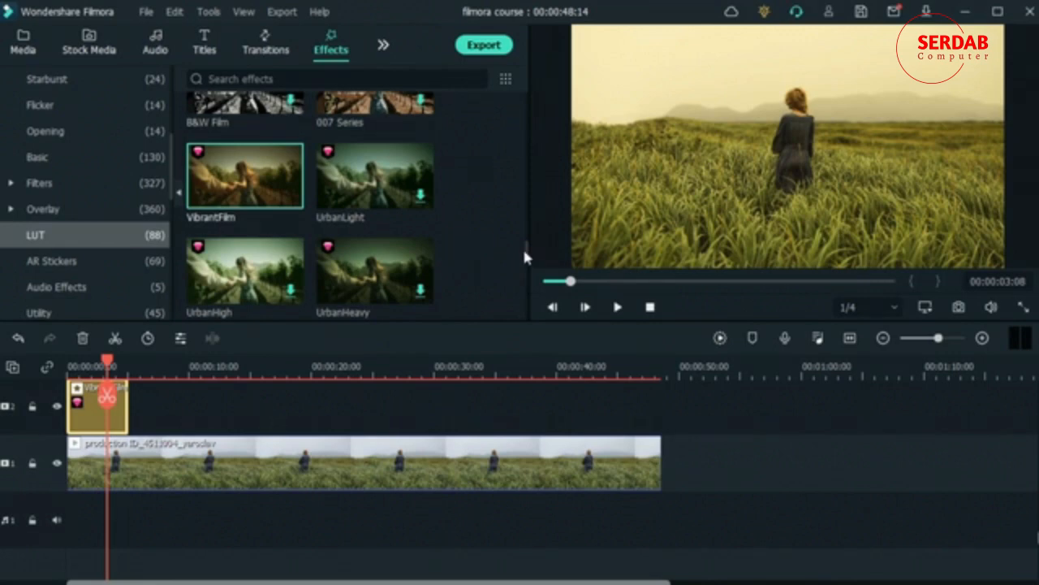
Step: Replace the field clip at the start of video track 1 with the sleeping-woman clip from Folder, and remove the VibrantFilm effect
drag(526, 252, 531, 319)
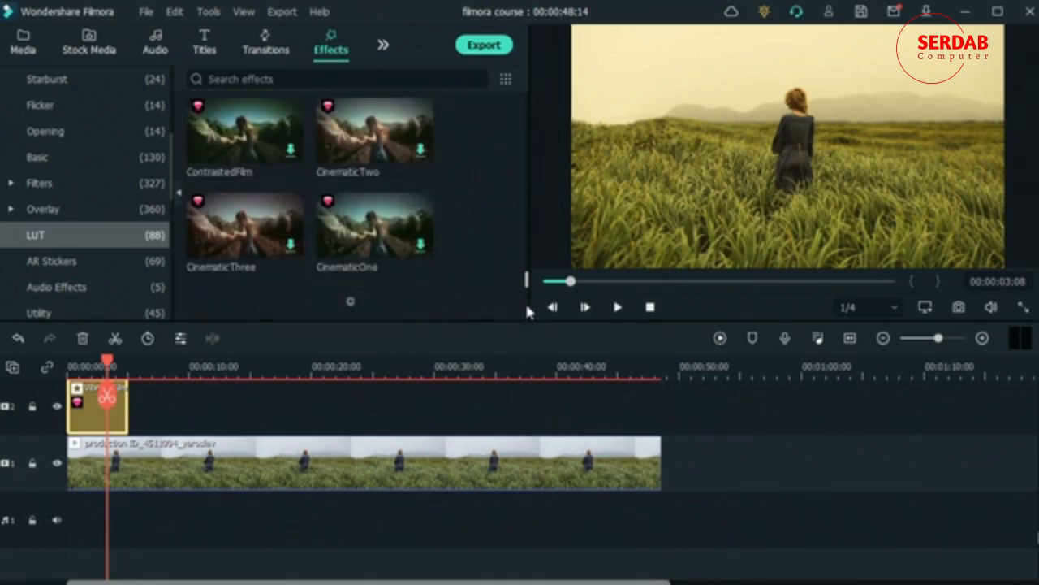
click(372, 474)
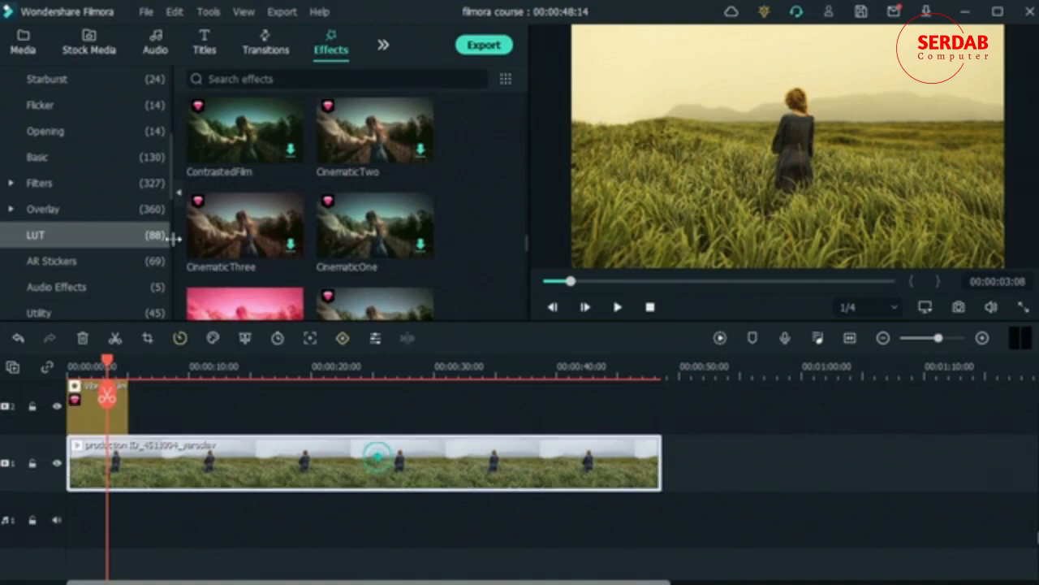
click(89, 45)
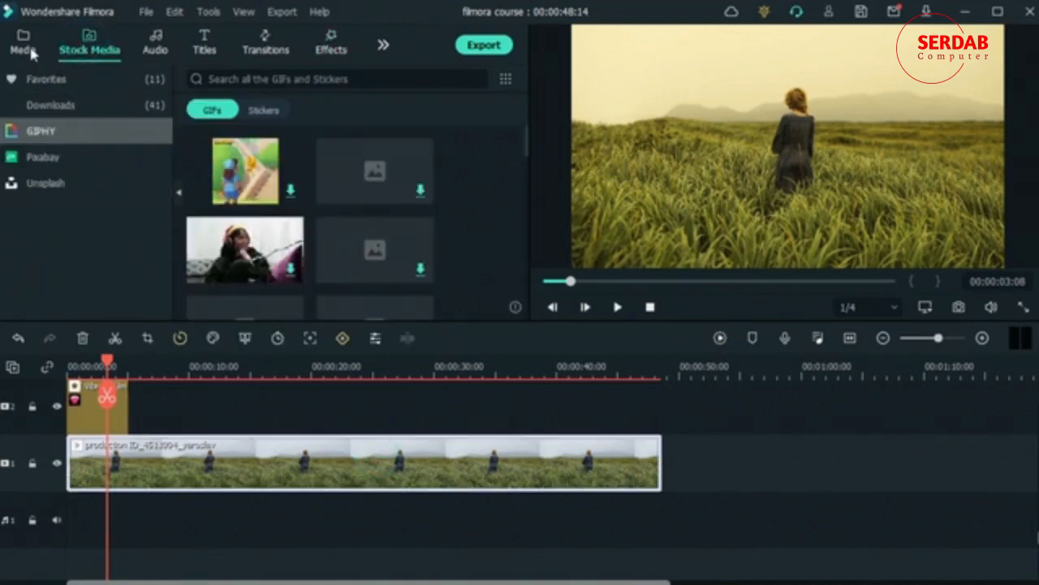
click(23, 43)
click(81, 127)
scroll(291, 255, up, 2)
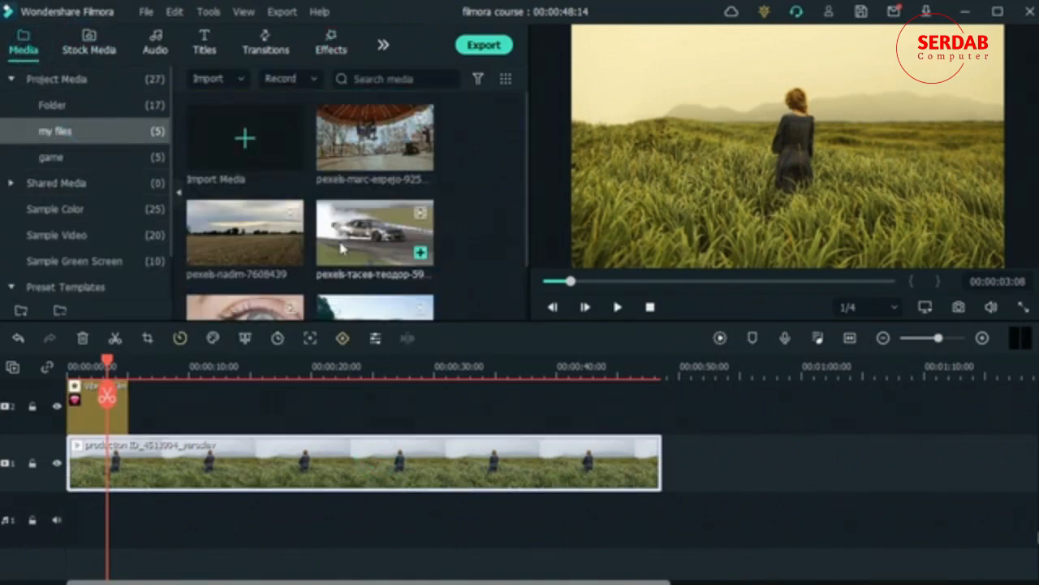
scroll(291, 255, down, 2)
click(115, 116)
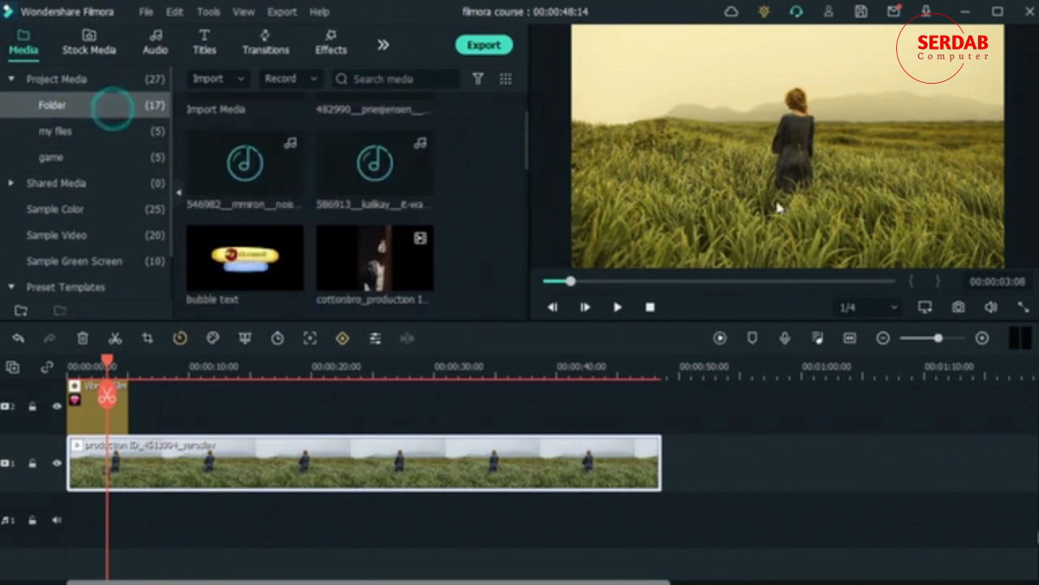
scroll(349, 211, down, 3)
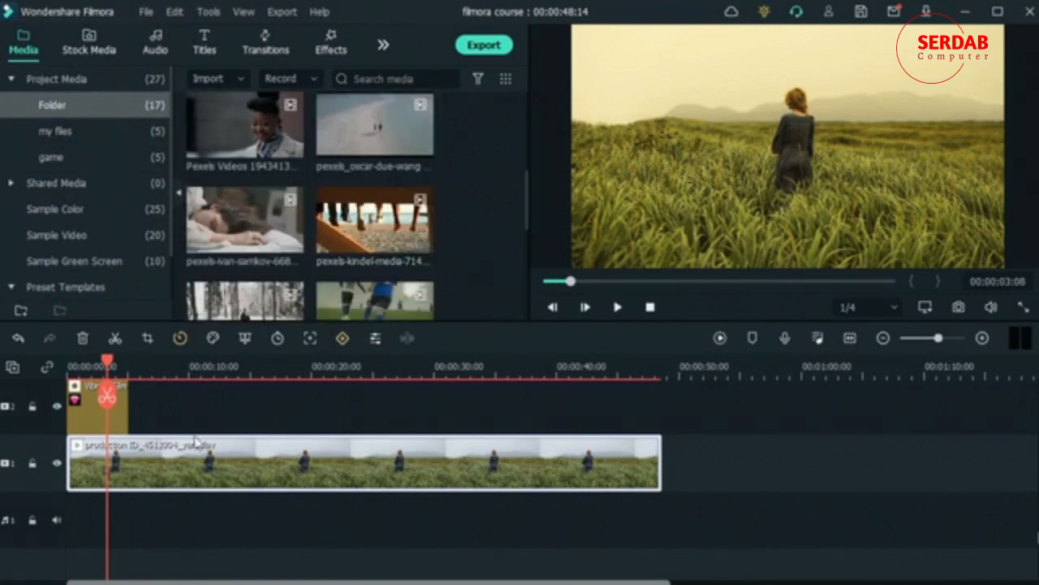
drag(213, 453, 686, 454)
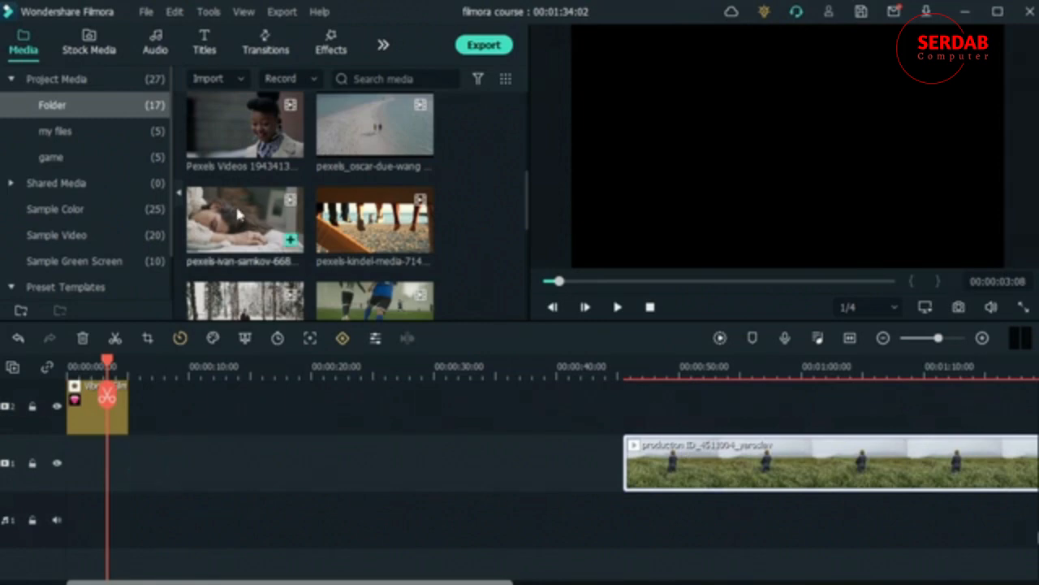
drag(244, 221, 77, 459)
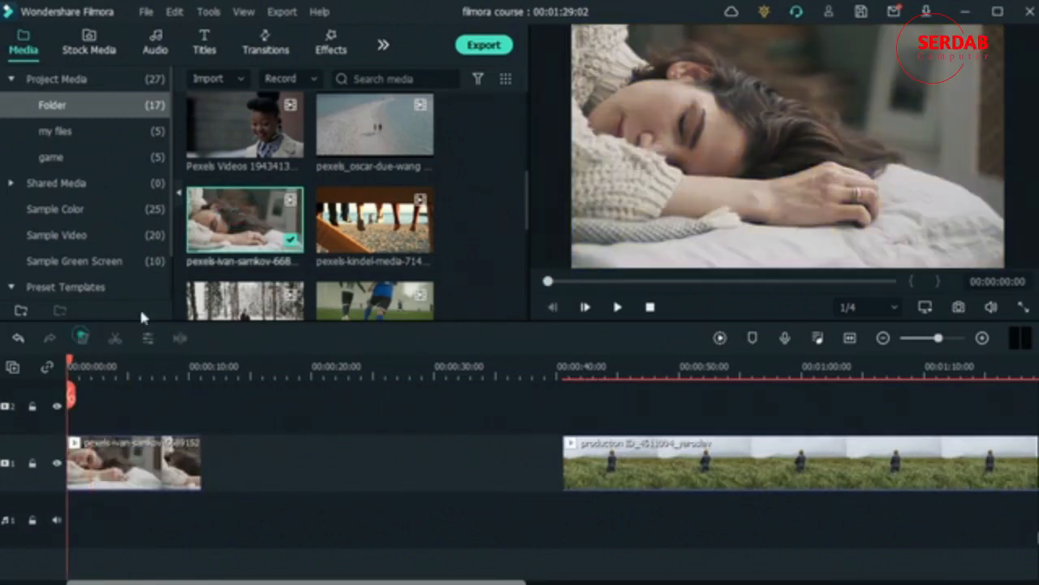
Step: Open Advanced Color Correction for the sleeping-woman clip and preview the Warm preset up to about 5 seconds
click(331, 41)
scroll(457, 208, down, 3)
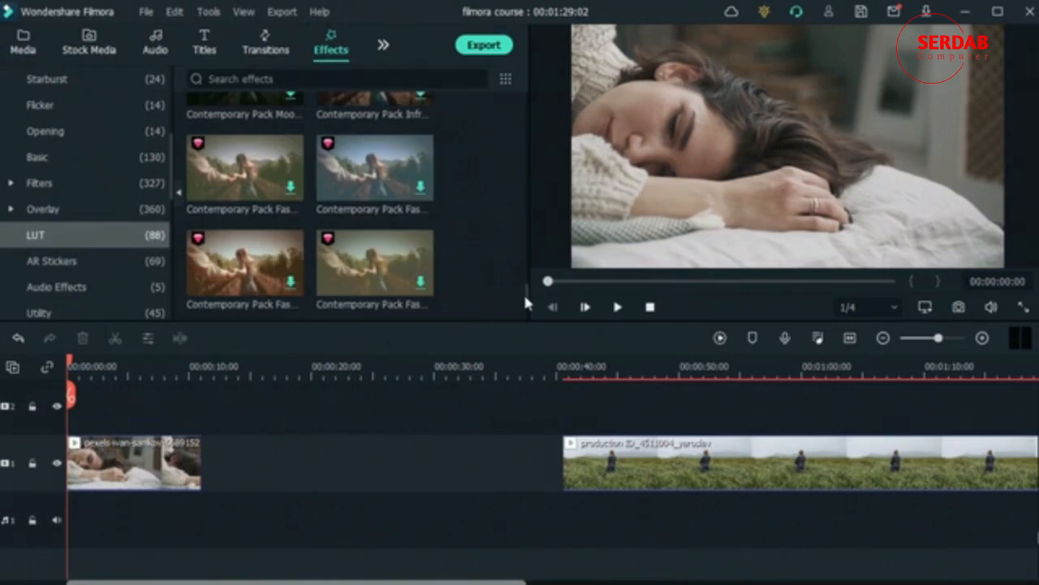
click(142, 465)
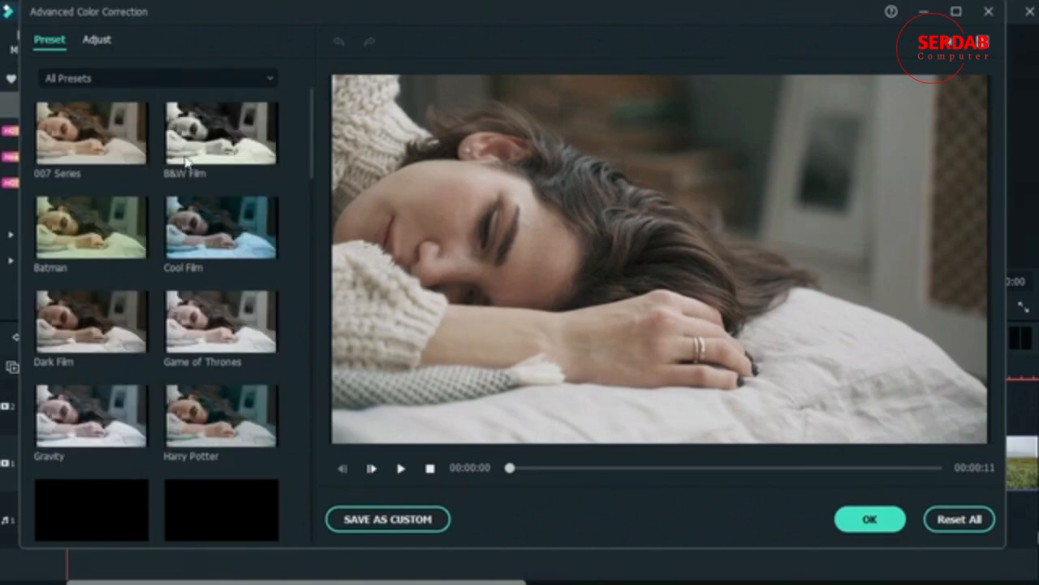
scroll(130, 267, down, 5)
scroll(128, 267, up, 3)
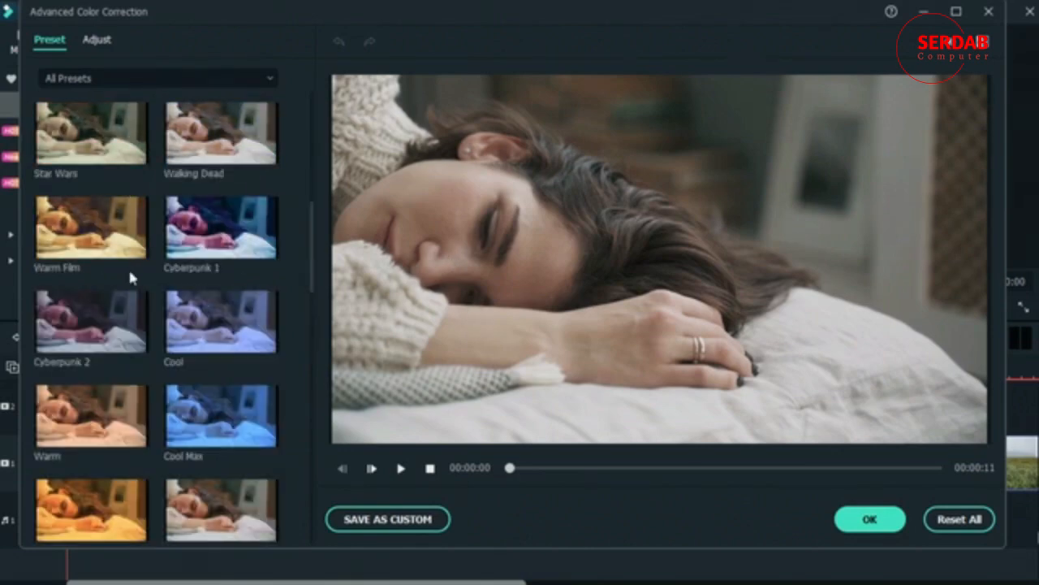
scroll(133, 267, down, 3)
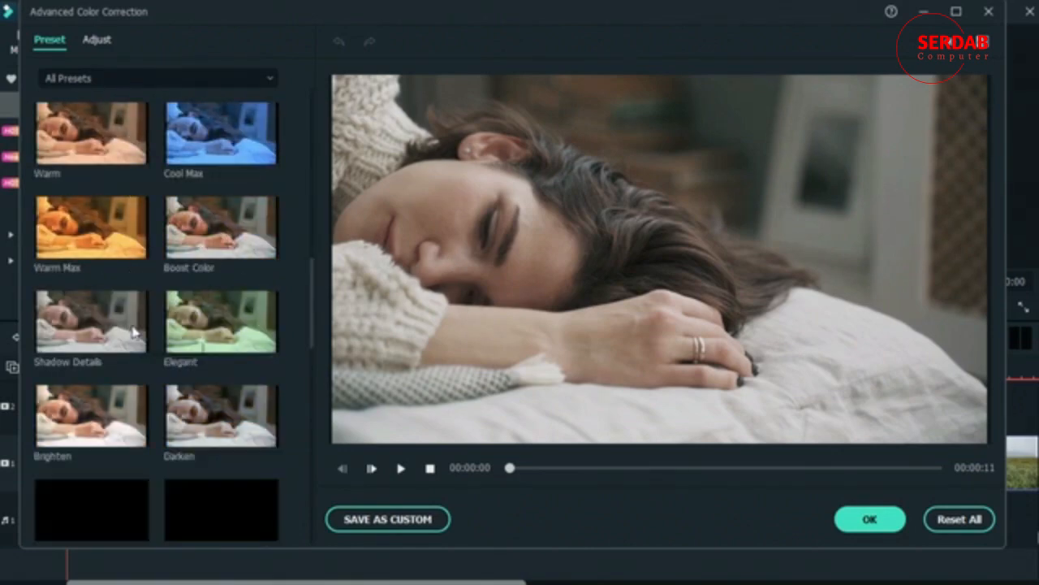
click(85, 155)
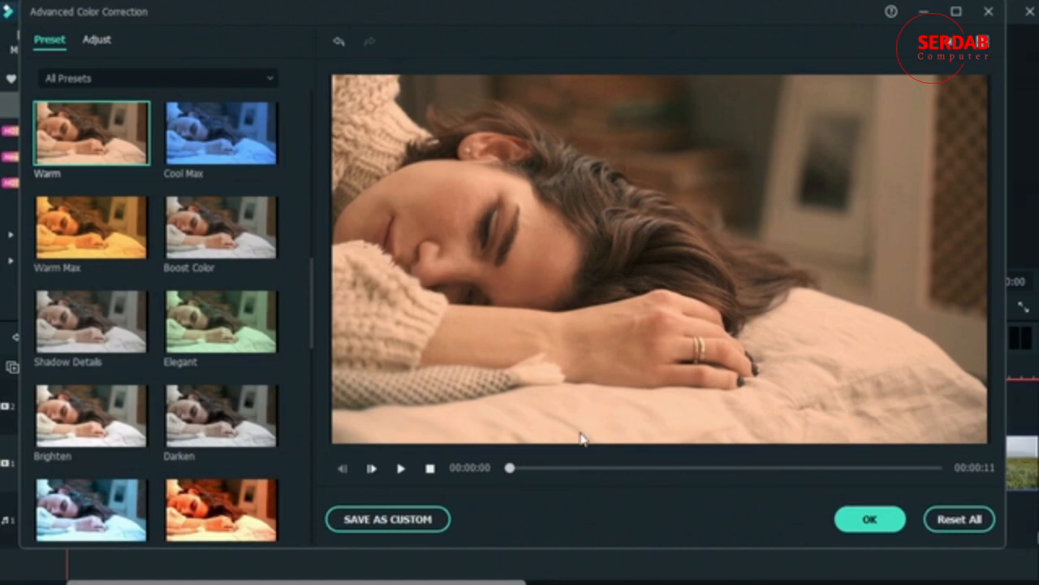
drag(513, 470, 727, 472)
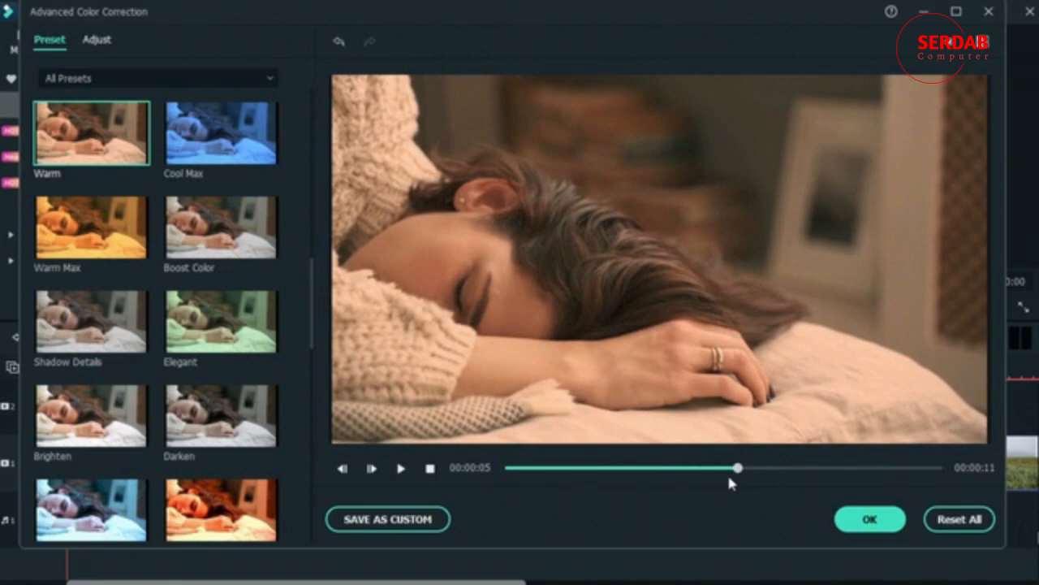
Step: Try the Warm Max preset and preview it at earlier points of the sleeping-woman clip
click(79, 235)
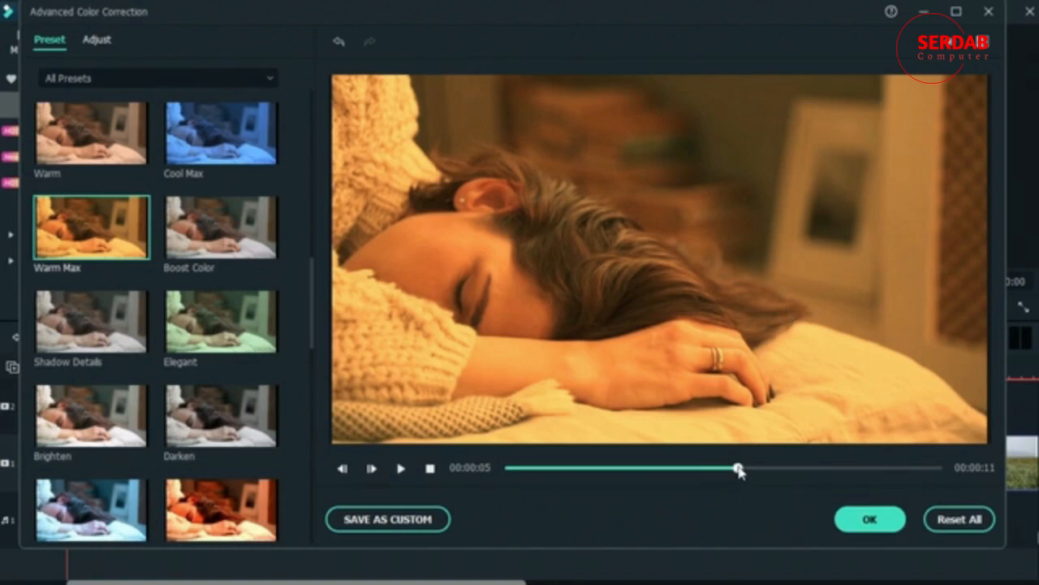
drag(738, 469, 612, 494)
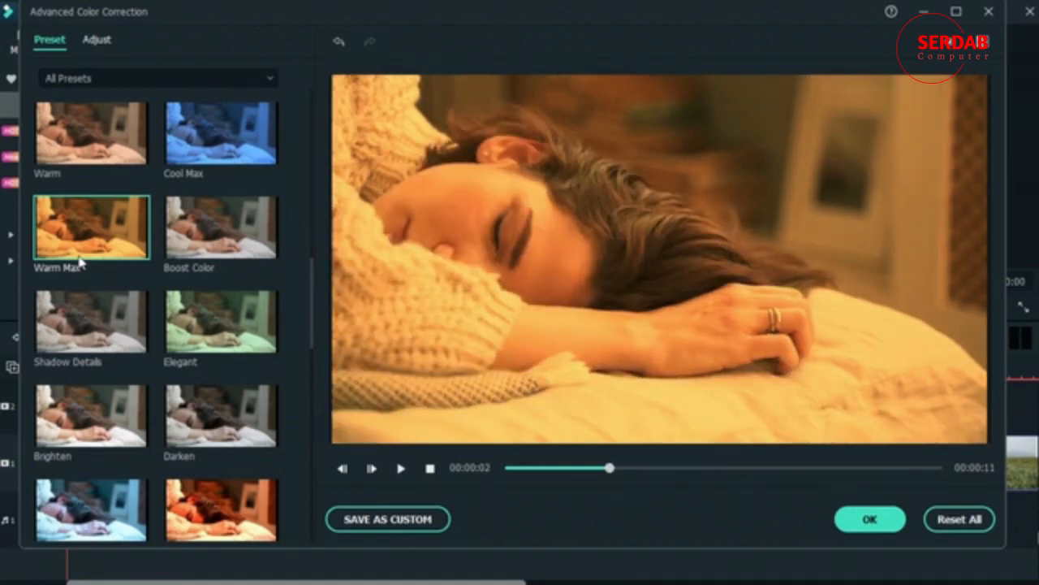
drag(601, 474, 533, 469)
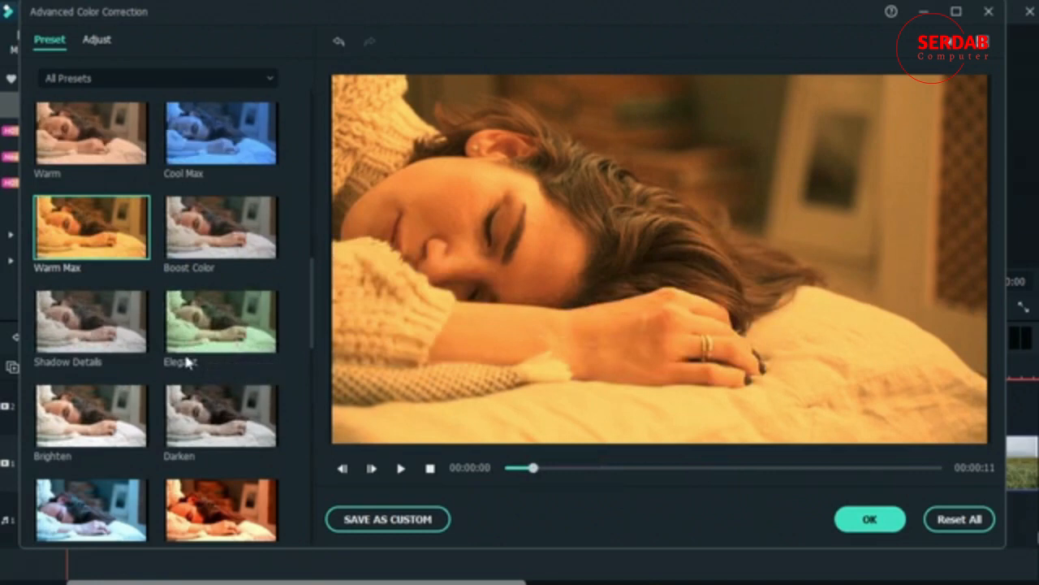
Step: Try the Batman, Sparta 300 and 007 Series presets on the sleeping-woman clip
scroll(206, 330, down, 5)
scroll(205, 329, down, 3)
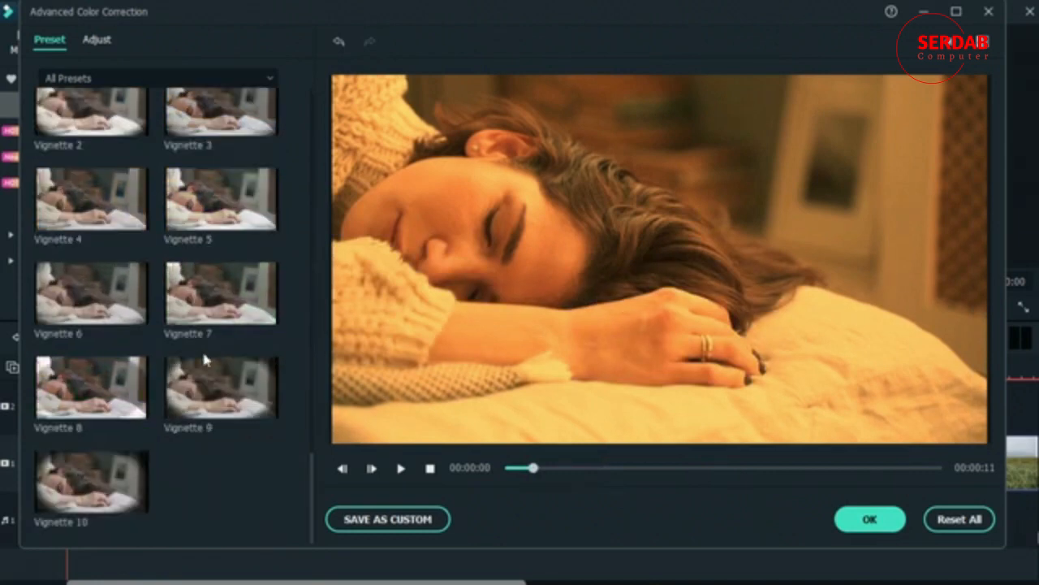
scroll(201, 357, up, 15)
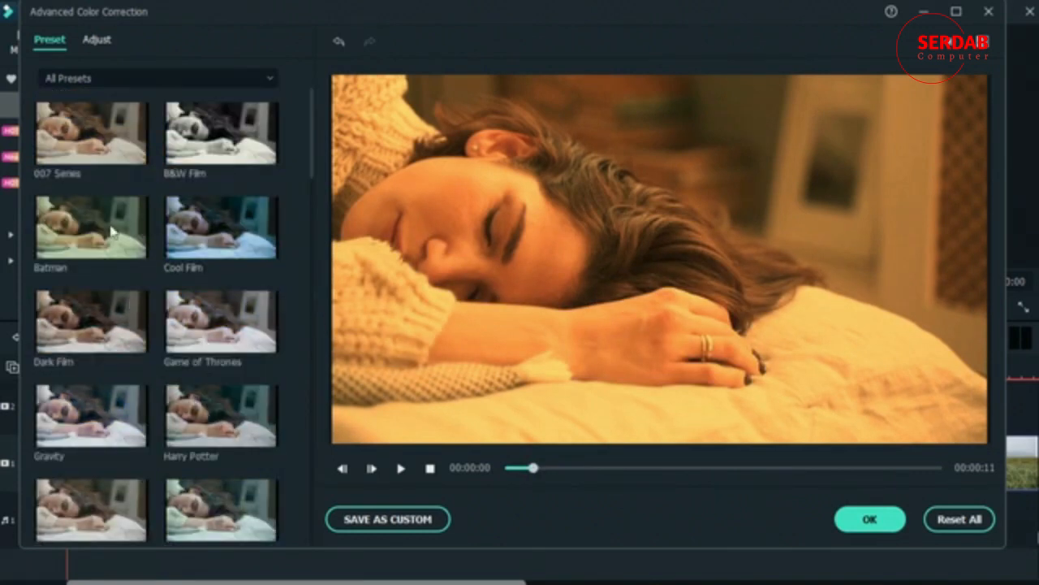
click(111, 231)
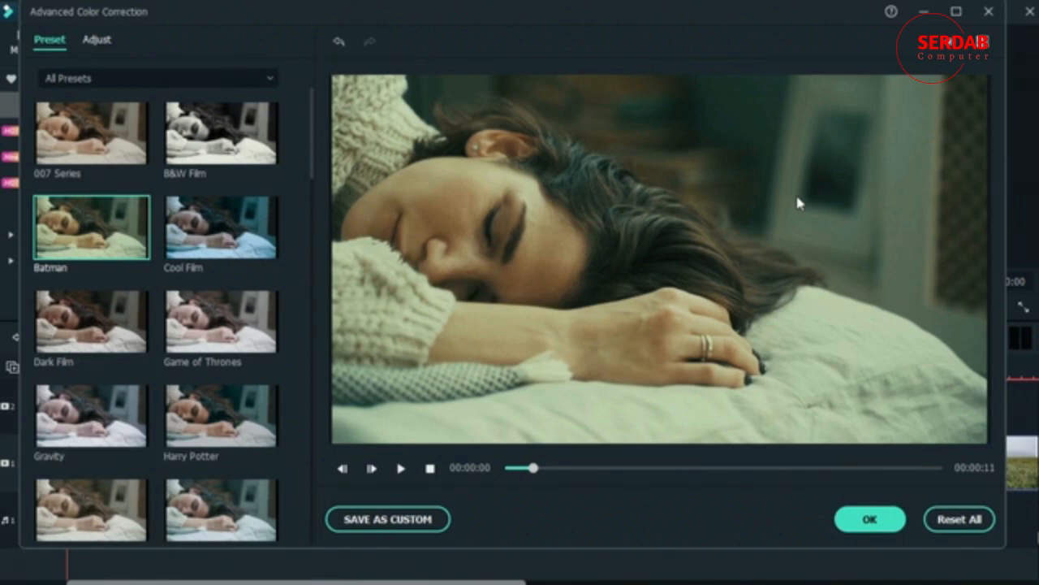
scroll(175, 286, down, 3)
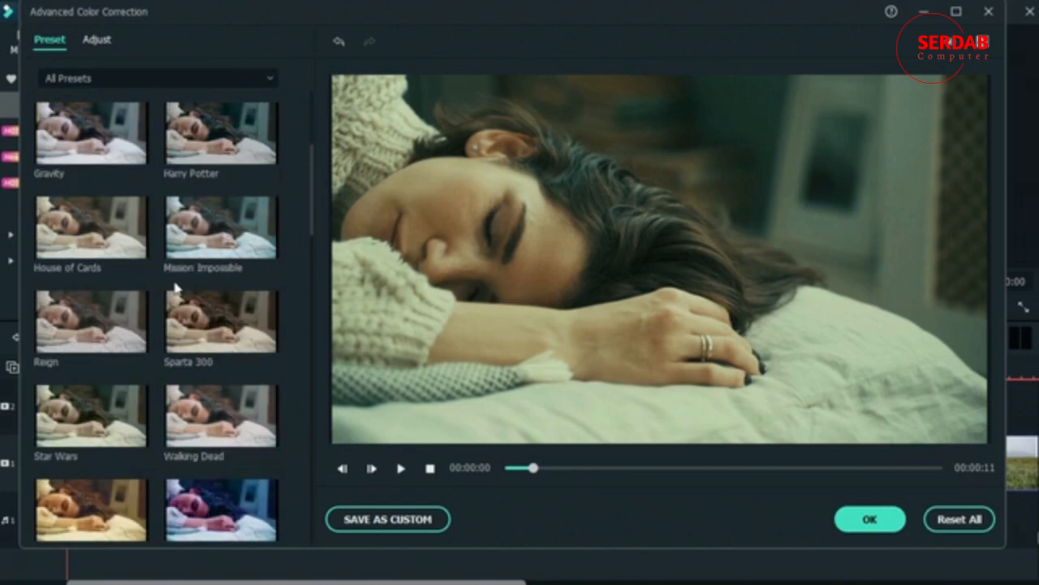
click(211, 332)
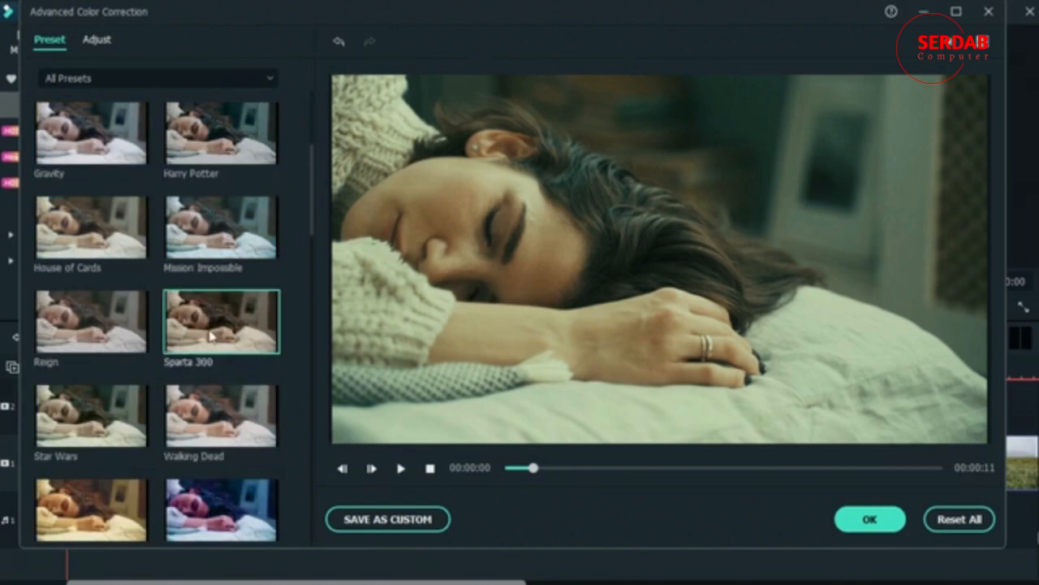
scroll(209, 333, up, 3)
click(134, 149)
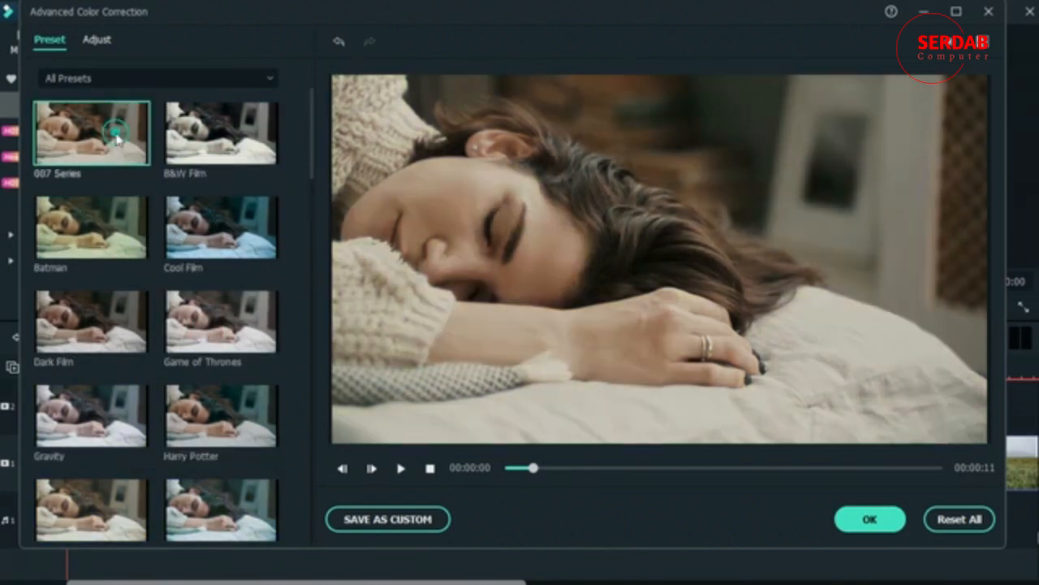
Step: Try the Vignette Classic and TV presets, and apply the Boost Color preset to the clip
scroll(232, 244, down, 5)
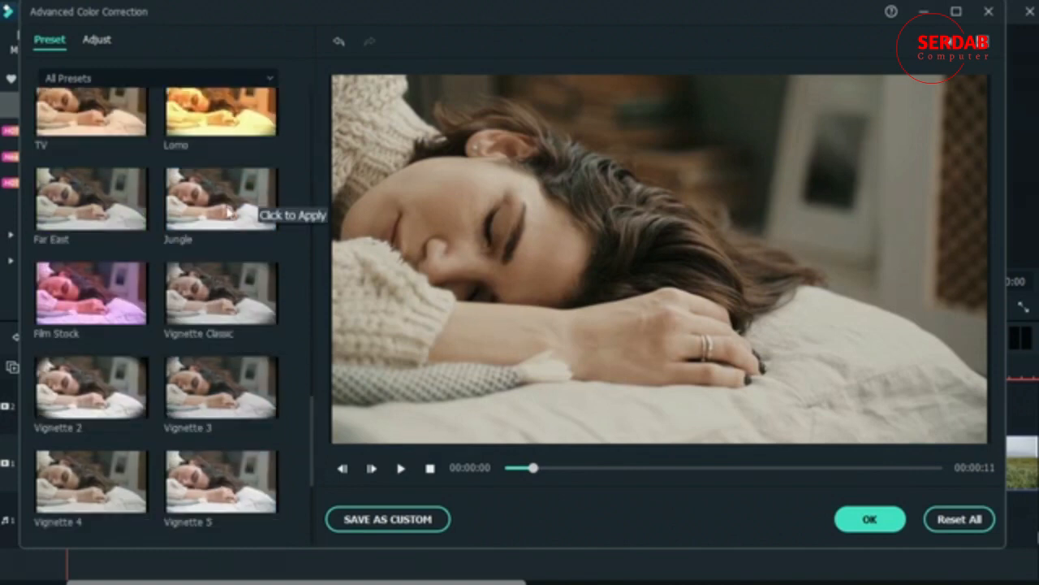
click(229, 317)
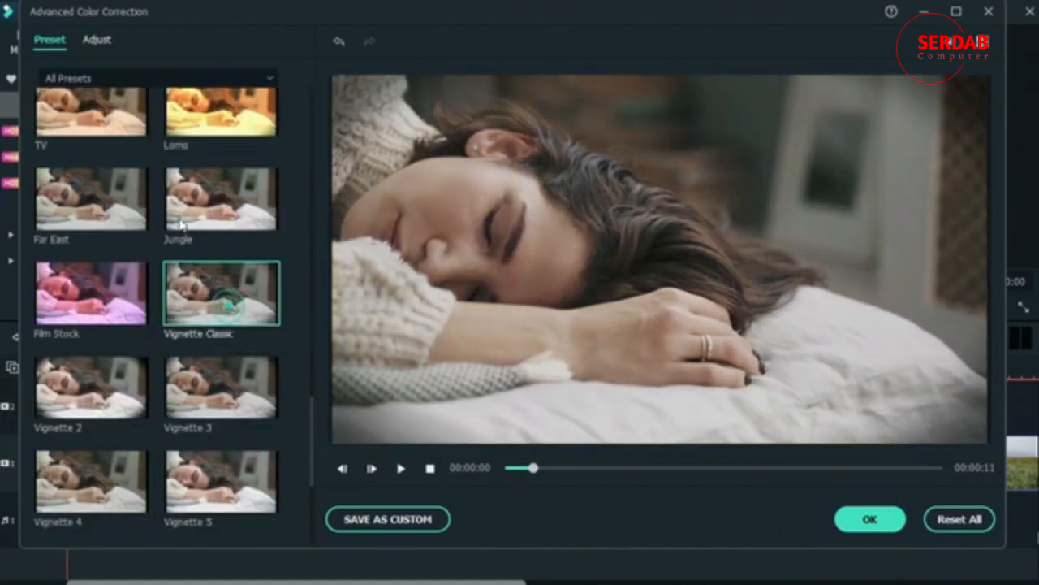
scroll(90, 244, up, 3)
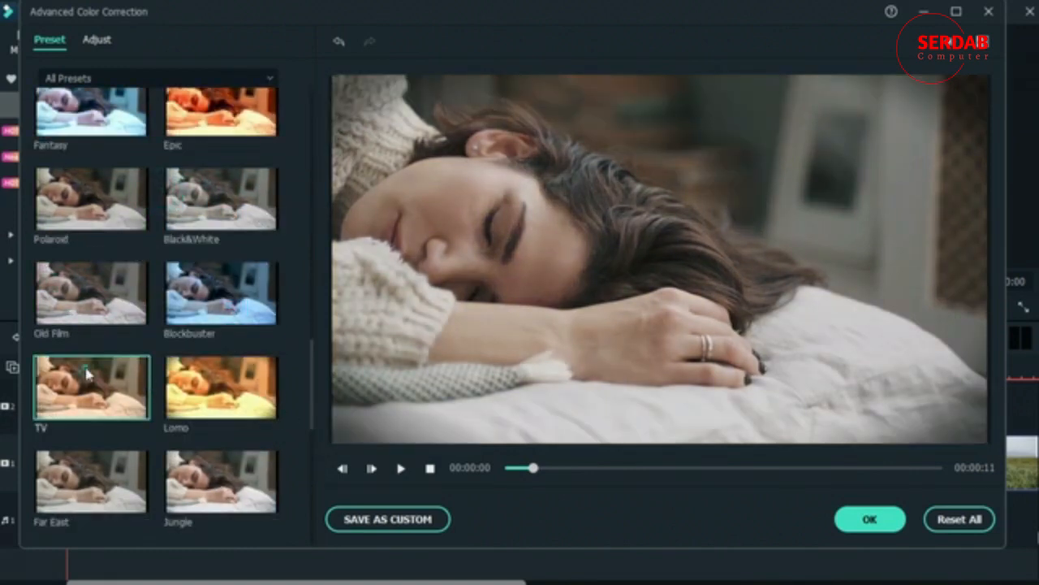
click(86, 370)
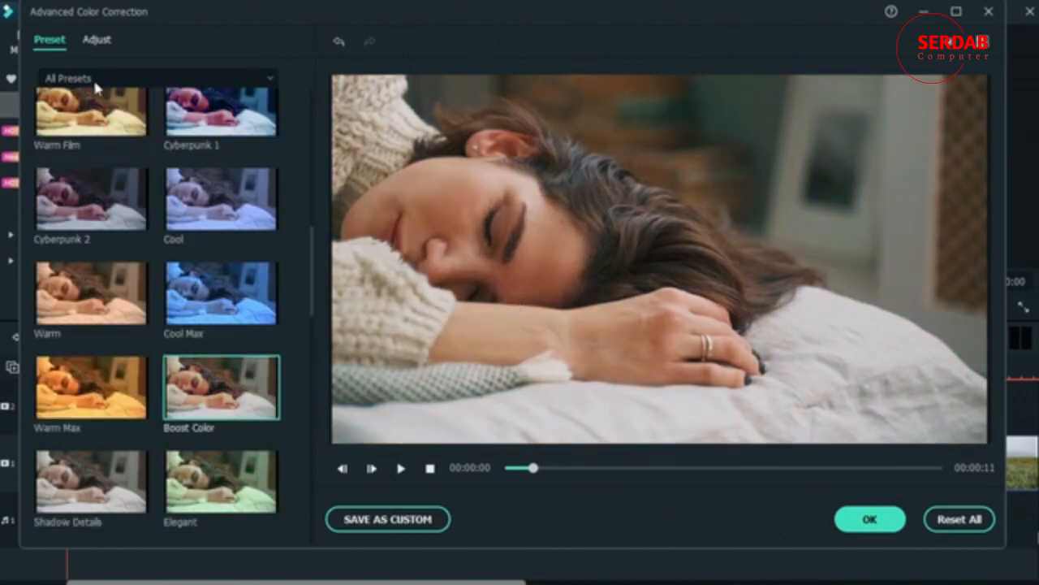
Step: Show the White Balance adjustments and set the clip's Tint to -4.14
click(95, 39)
click(31, 383)
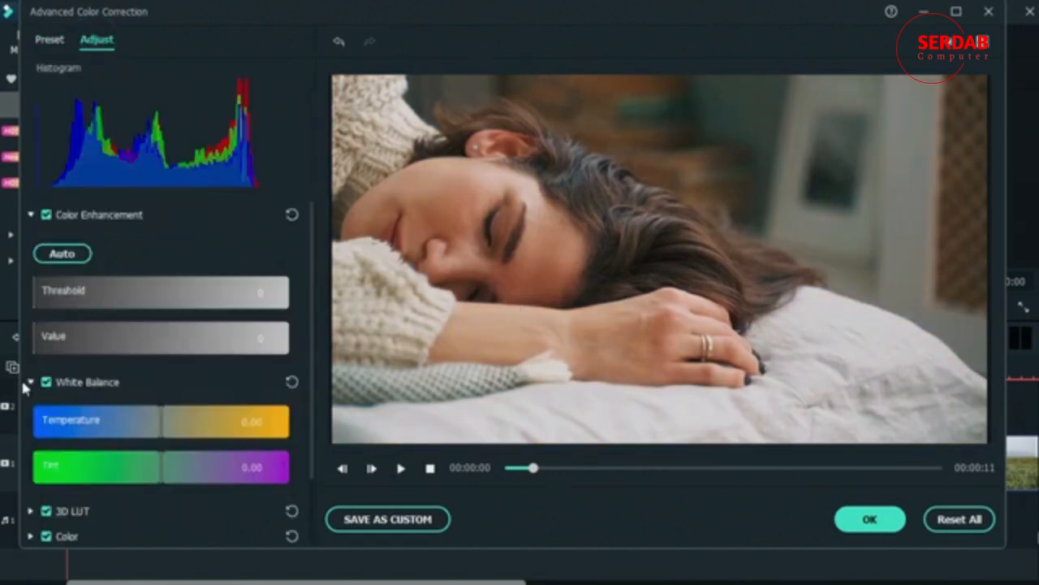
drag(158, 476, 121, 487)
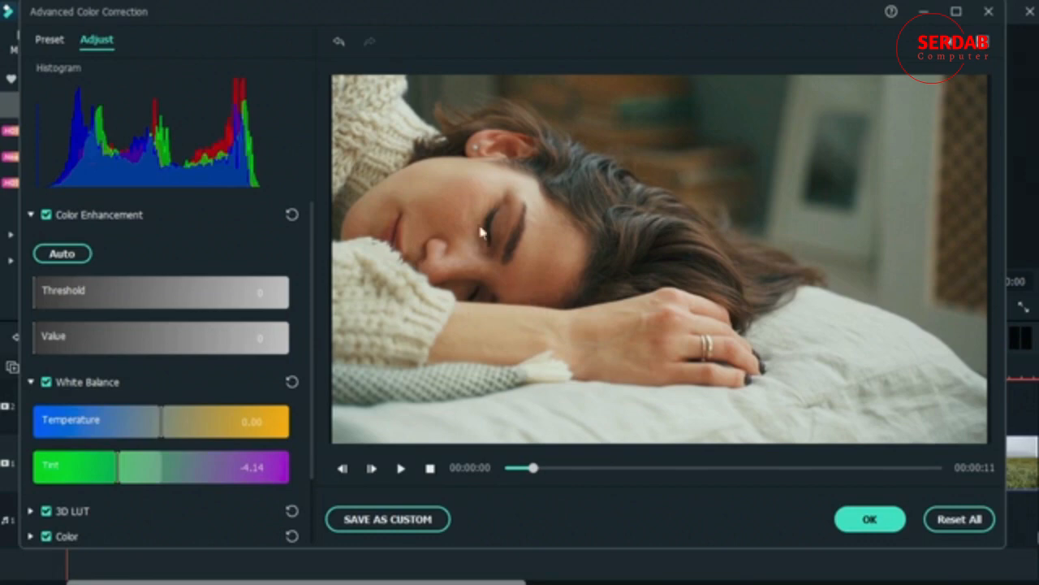
Step: Apply the Cool preset to the sleeping-woman clip and adjust its White Balance to Temperature -29.21 and Tint 30.05
click(46, 42)
click(220, 198)
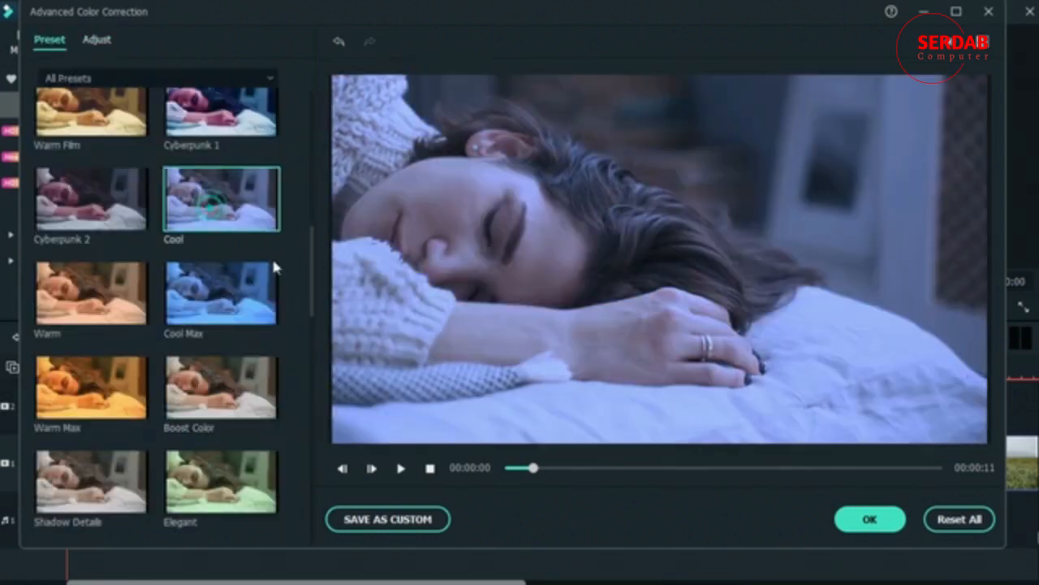
click(98, 42)
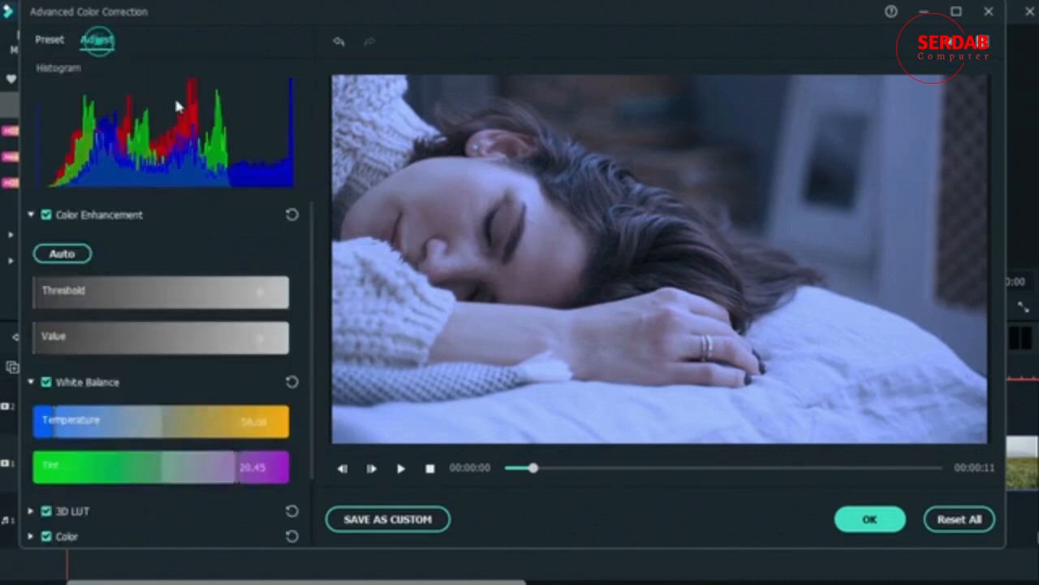
click(237, 469)
drag(262, 479, 243, 475)
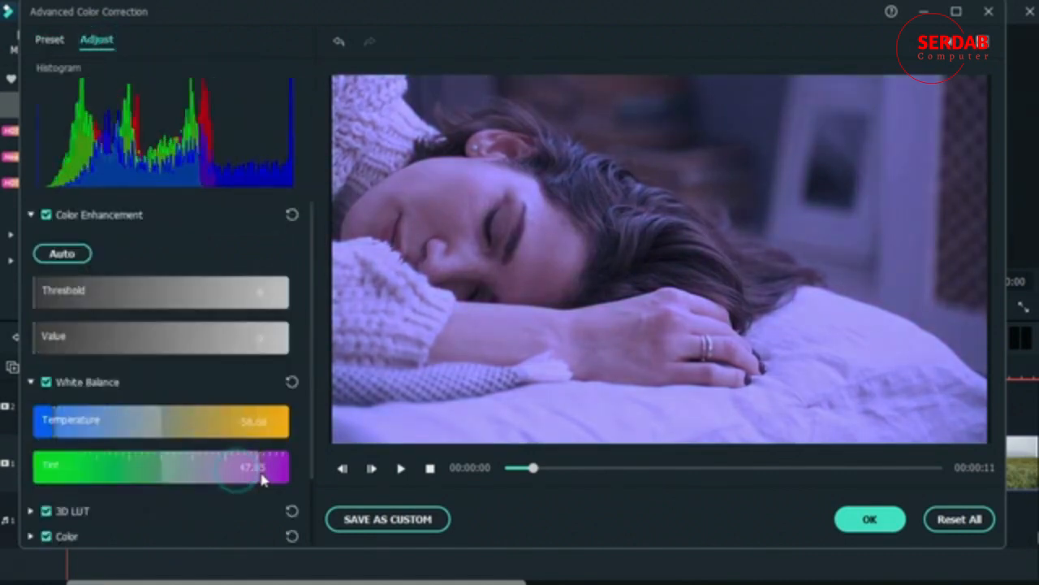
mouse_move(60, 425)
mouse_down()
mouse_move(96, 431)
mouse_move(78, 435)
mouse_up()
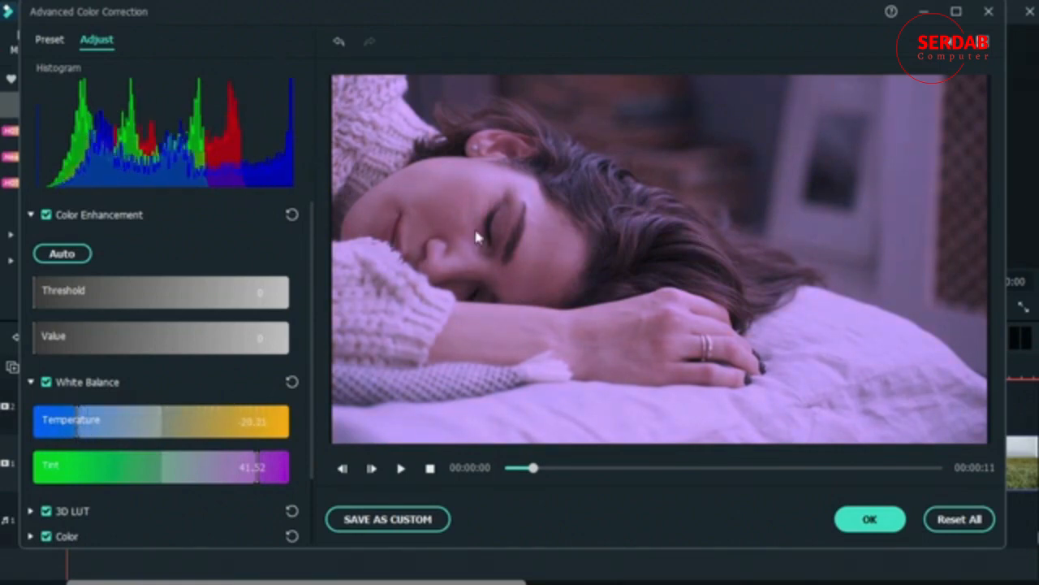
drag(255, 466, 246, 467)
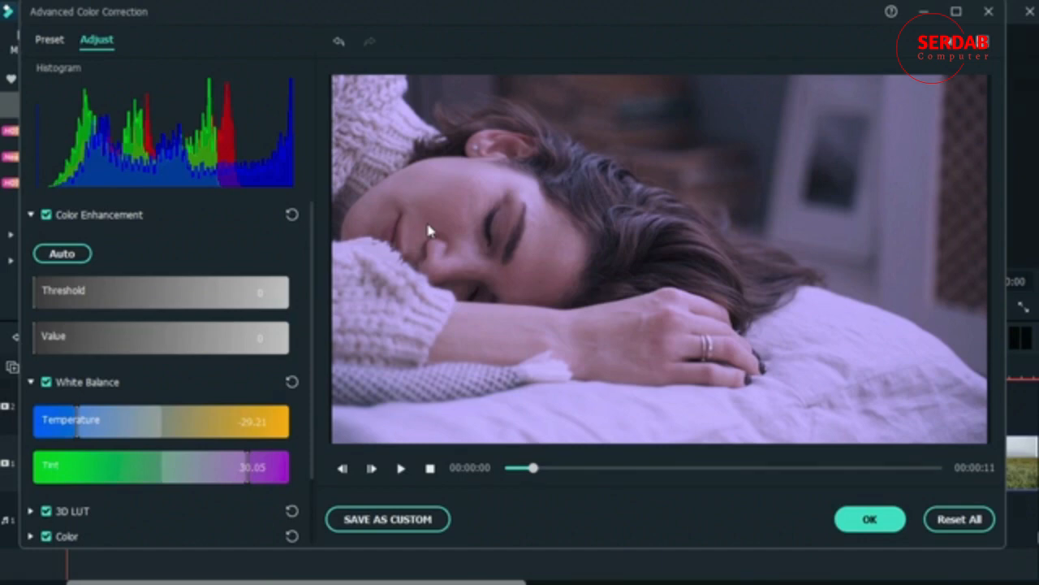
Step: Reset the clip's White Balance, and set both Saturation and Vibrance to -100 in the Color adjustments
click(288, 384)
scroll(191, 379, down, 2)
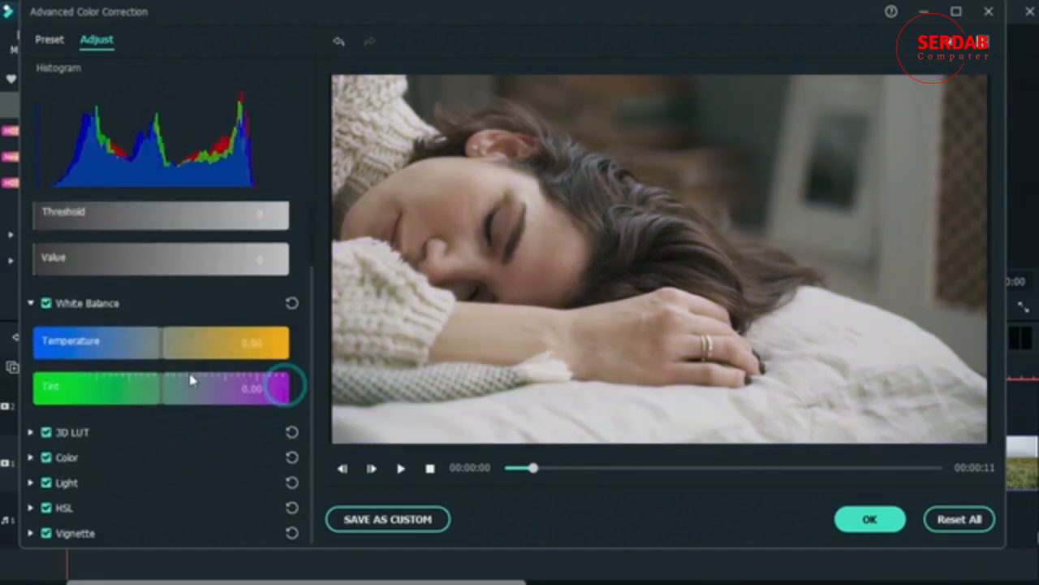
click(31, 455)
scroll(154, 470, down, 5)
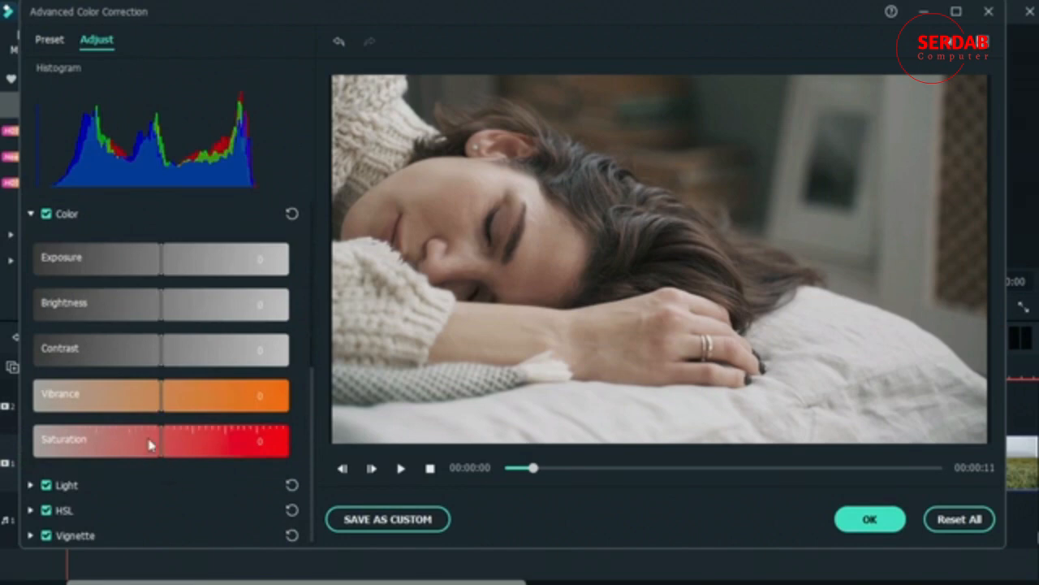
drag(157, 442, 32, 451)
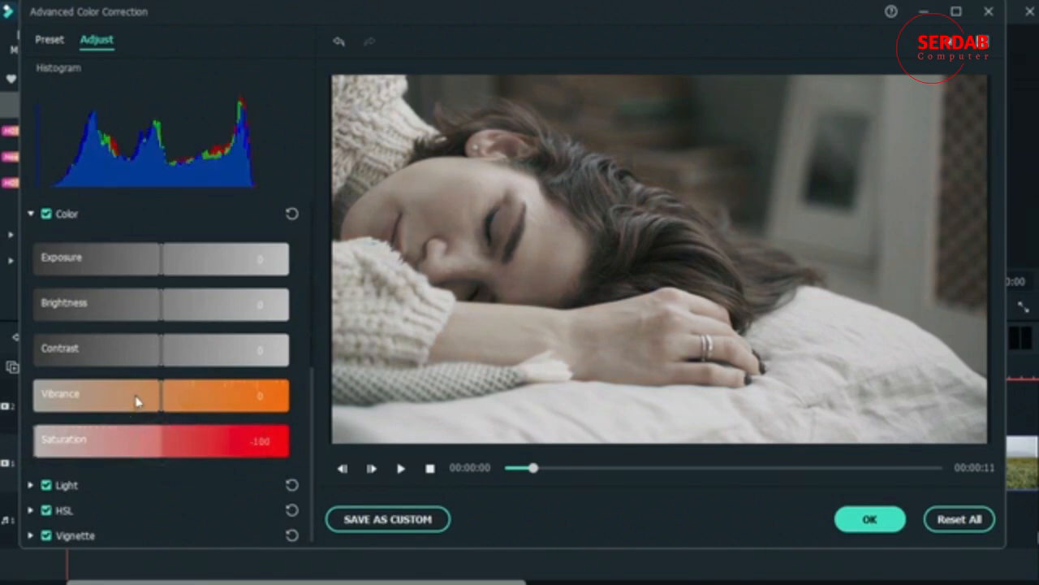
drag(134, 399, 36, 396)
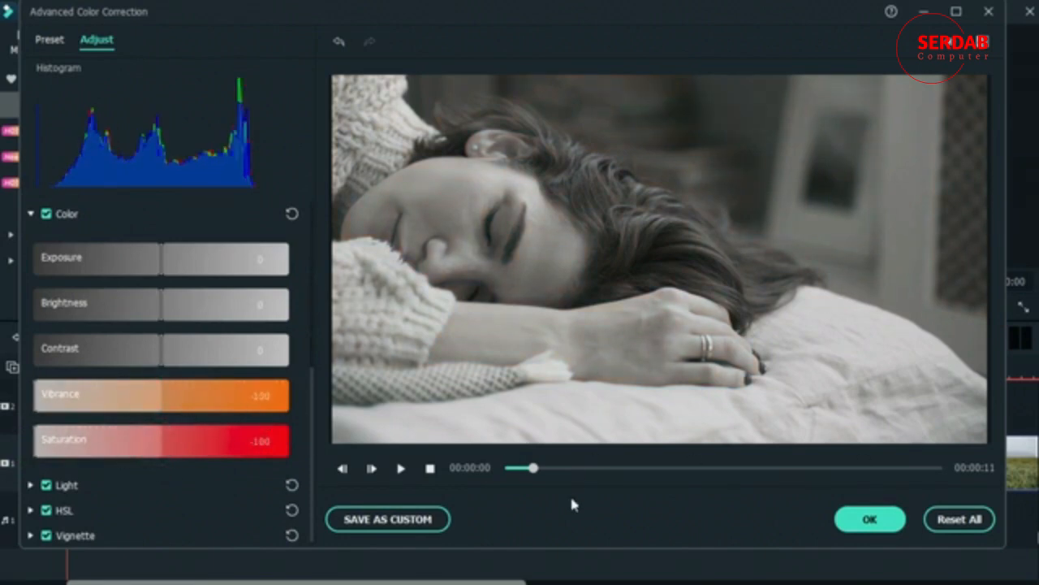
Step: Preview the desaturated look at several points of the sleeping-woman clip, stopping at 00:00:04
drag(534, 475, 781, 471)
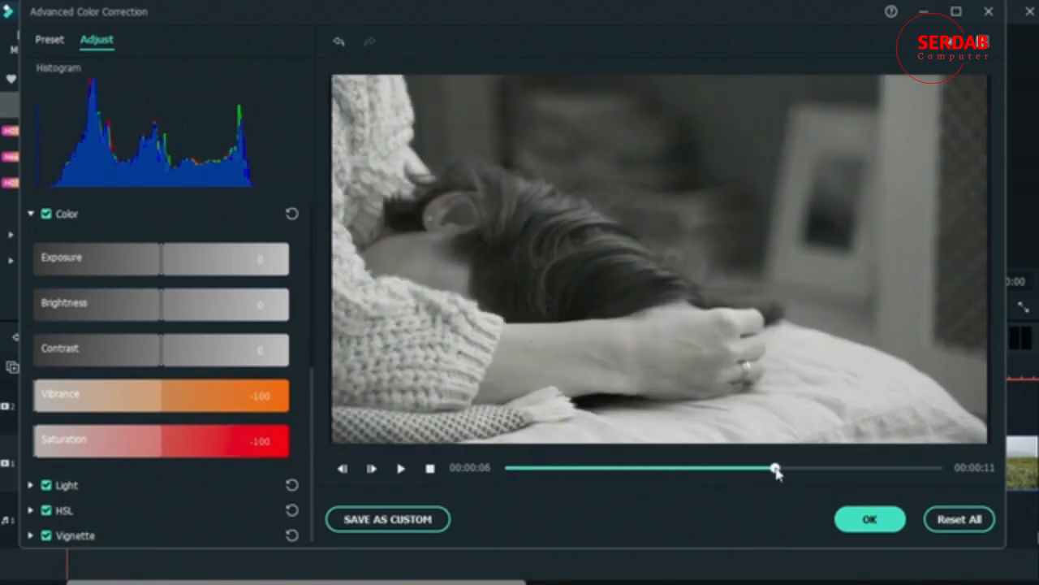
click(627, 470)
drag(627, 476, 705, 489)
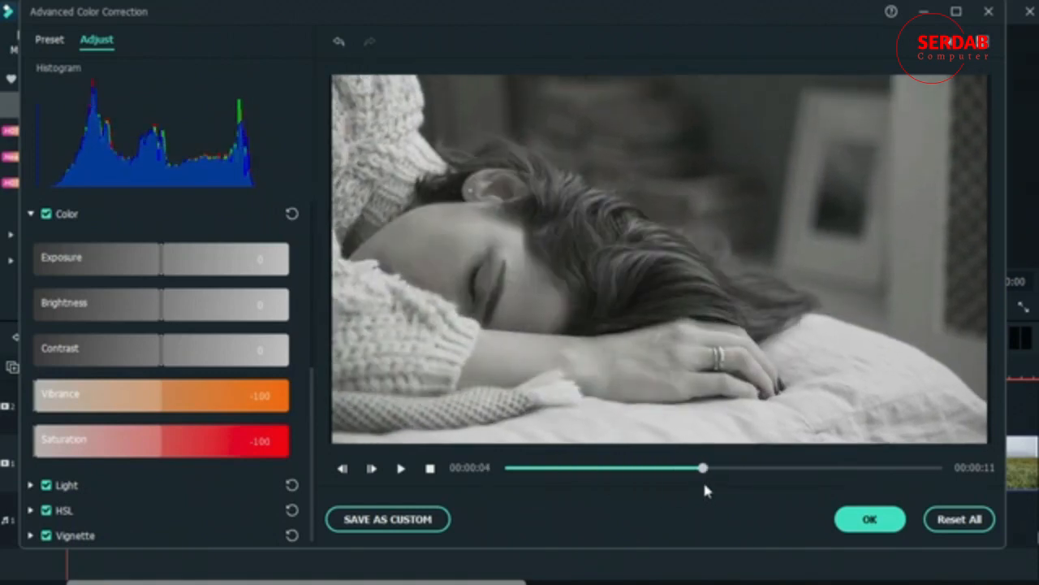
Step: Set Shadows to -100 and Highlights to 46 in the clip's Light adjustments
click(30, 485)
scroll(228, 477, down, 3)
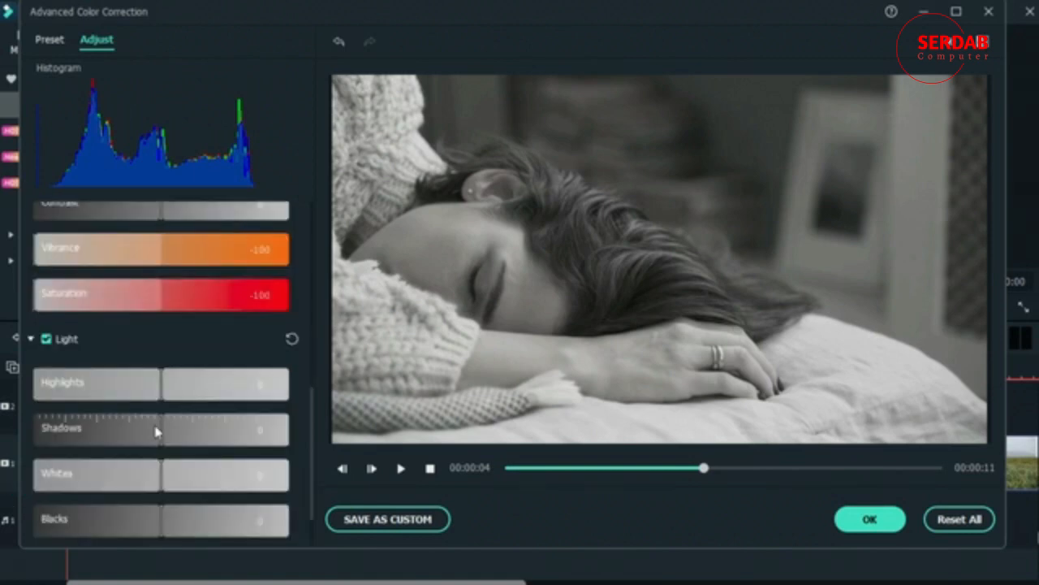
drag(157, 432, 27, 446)
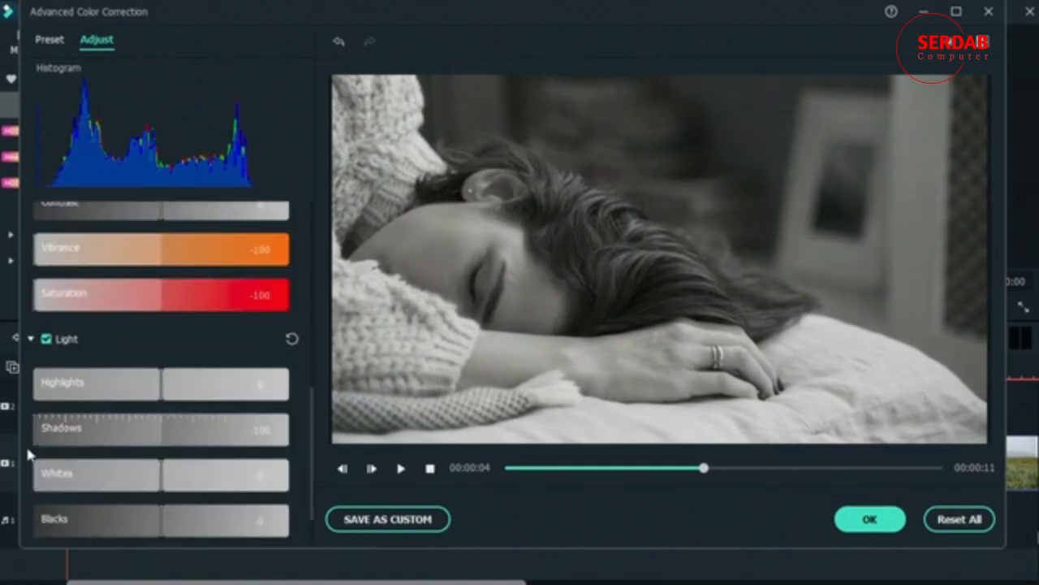
drag(163, 394, 223, 395)
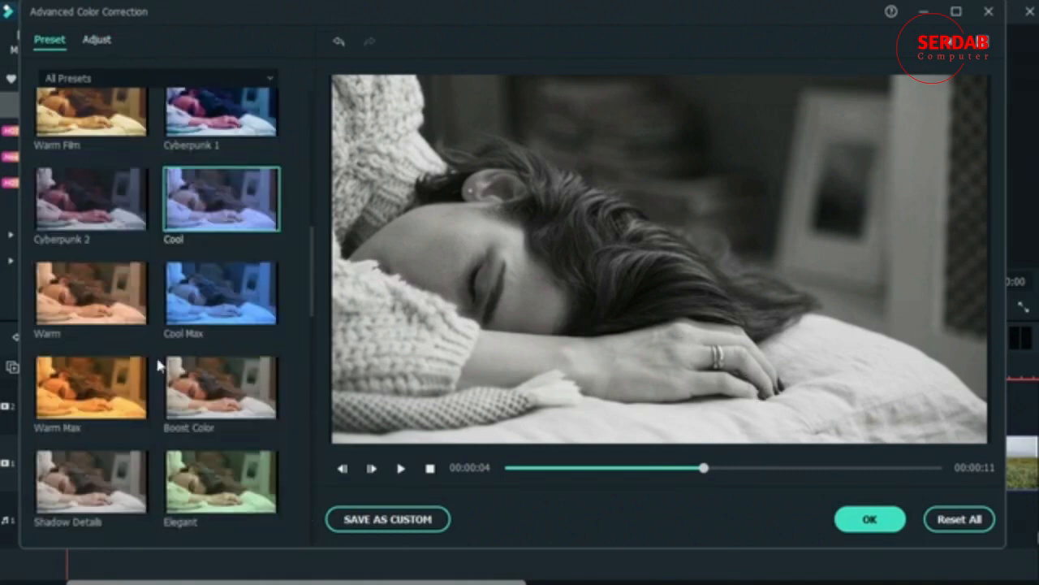
Step: Return to the presets, try Boost Color on the sleeping-woman clip, and apply the TV preset
click(61, 281)
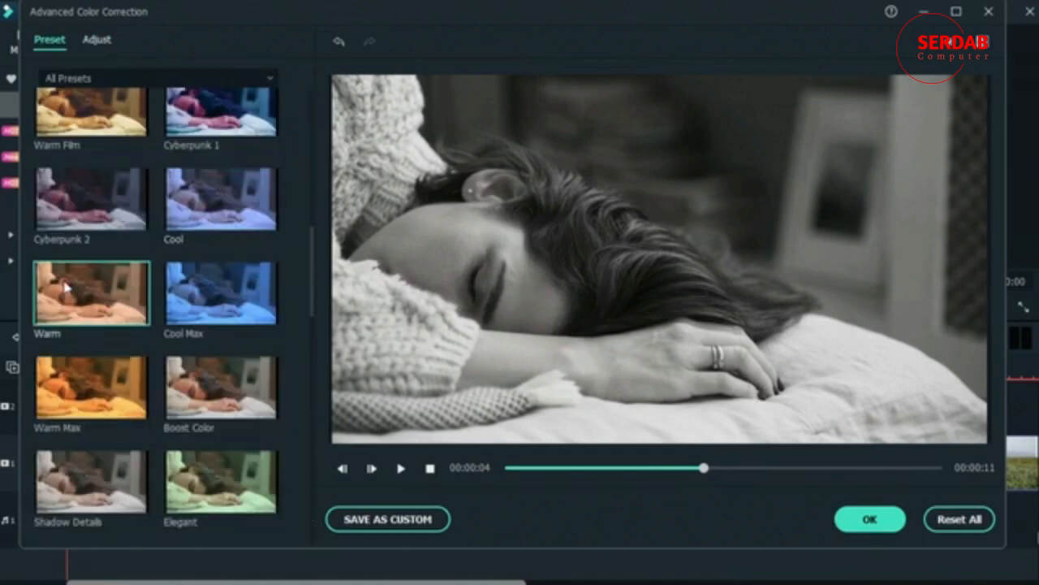
click(220, 412)
scroll(162, 215, down, 5)
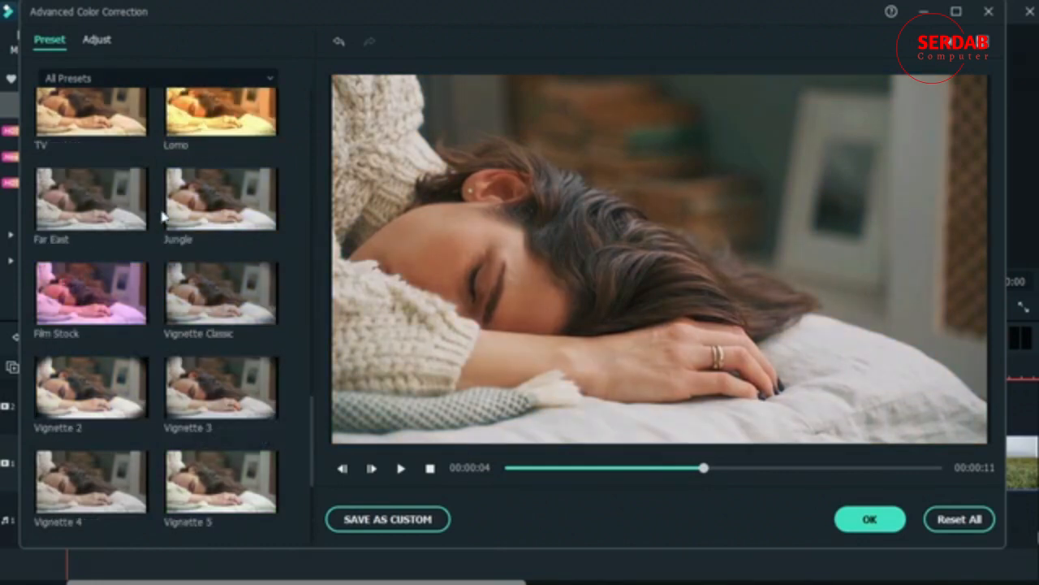
click(103, 118)
scroll(140, 329, up, 3)
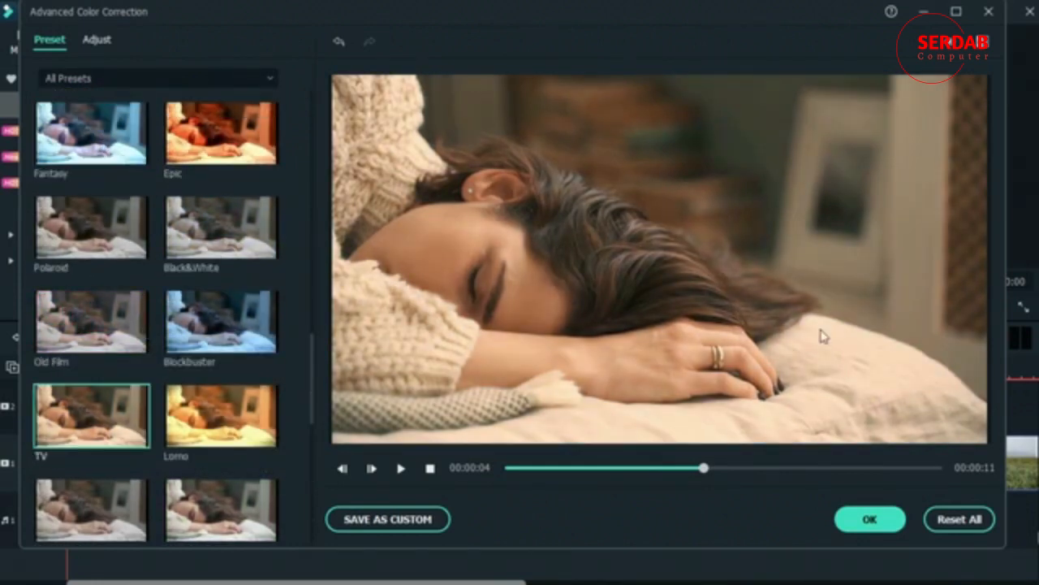